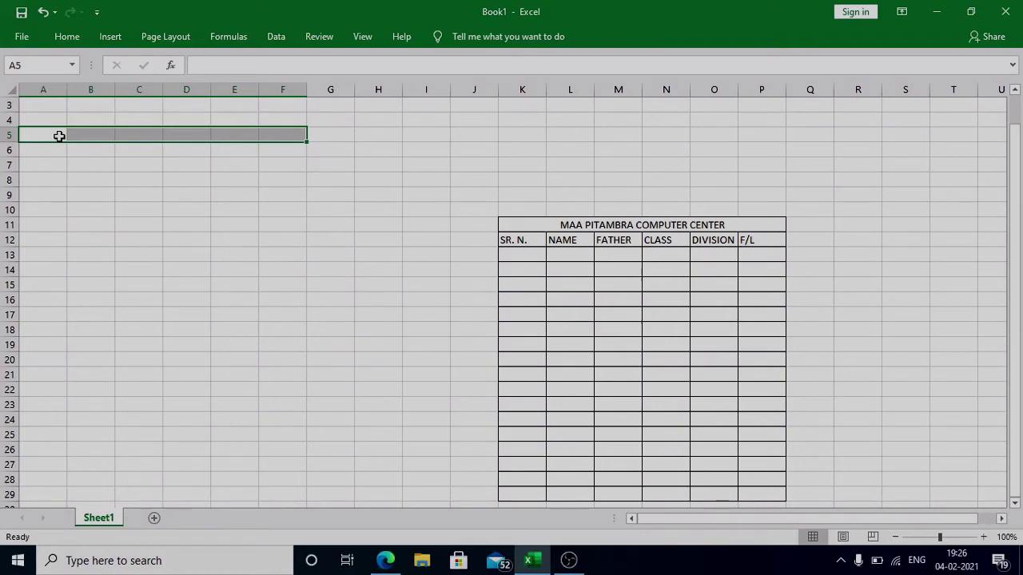
- Apply borders to all cells of the range A5:F24
{"action": "key", "text": "shift+Down"}
{"action": "key", "text": "shift+Down"}
{"action": "key", "text": "shift+Down"}
{"action": "key", "text": "shift+Down"}
{"action": "key", "text": "shift+Down"}
{"action": "key", "text": "shift+Down"}
{"action": "key", "text": "shift+Down"}
{"action": "key", "text": "shift+Down"}
{"action": "key", "text": "shift+Down"}
{"action": "key", "text": "shift+Down"}
{"action": "key", "text": "shift+Down"}
{"action": "key", "text": "shift+Down"}
{"action": "key", "text": "shift+Down"}
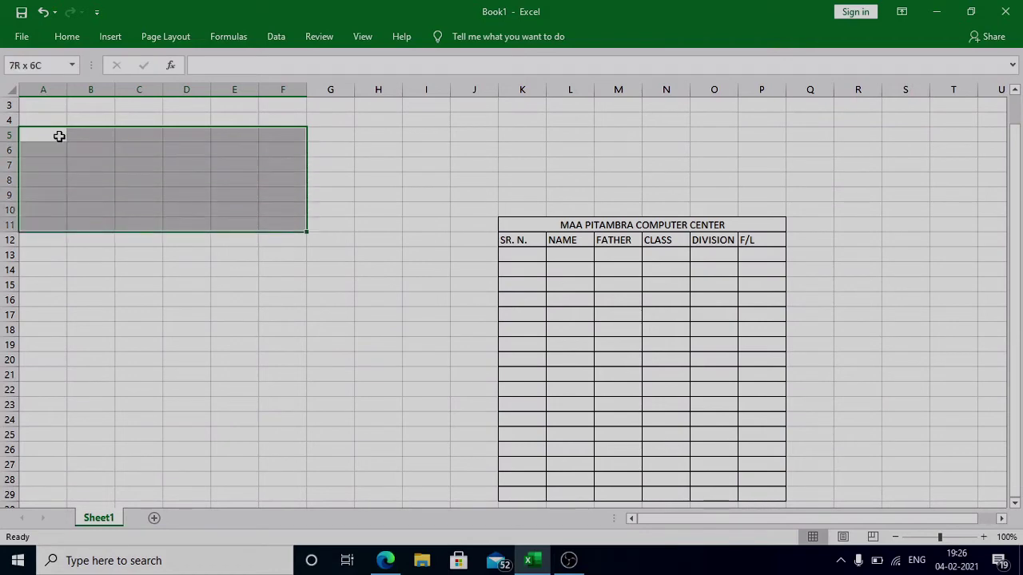
{"action": "key", "text": "shift+Down"}
{"action": "key", "text": "shift+Down"}
{"action": "key", "text": "shift+Down"}
{"action": "key", "text": "shift+Down"}
{"action": "key", "text": "shift+Down"}
{"action": "key", "text": "shift+Down"}
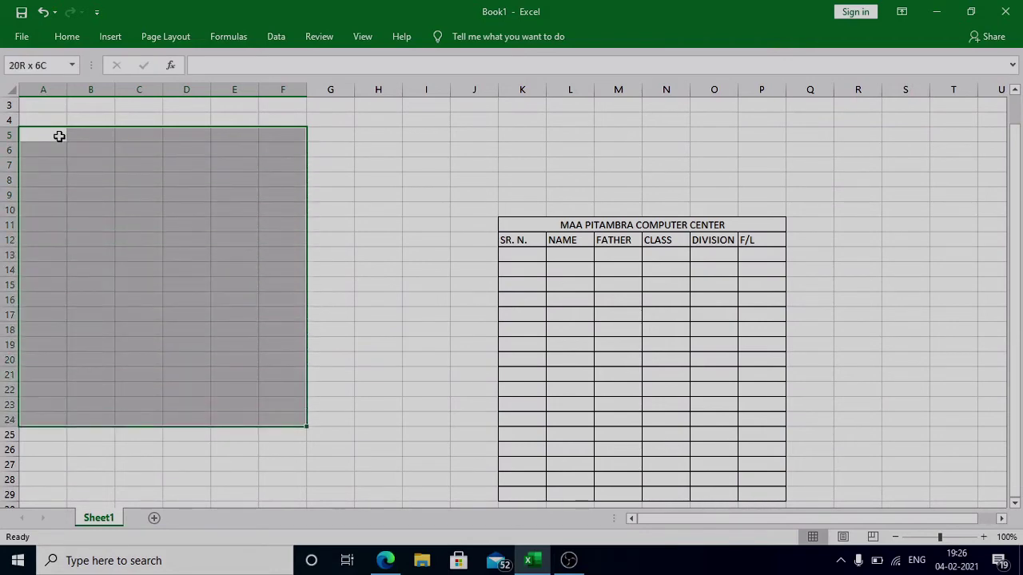
{"action": "left_click", "coordinate": [67, 37]}
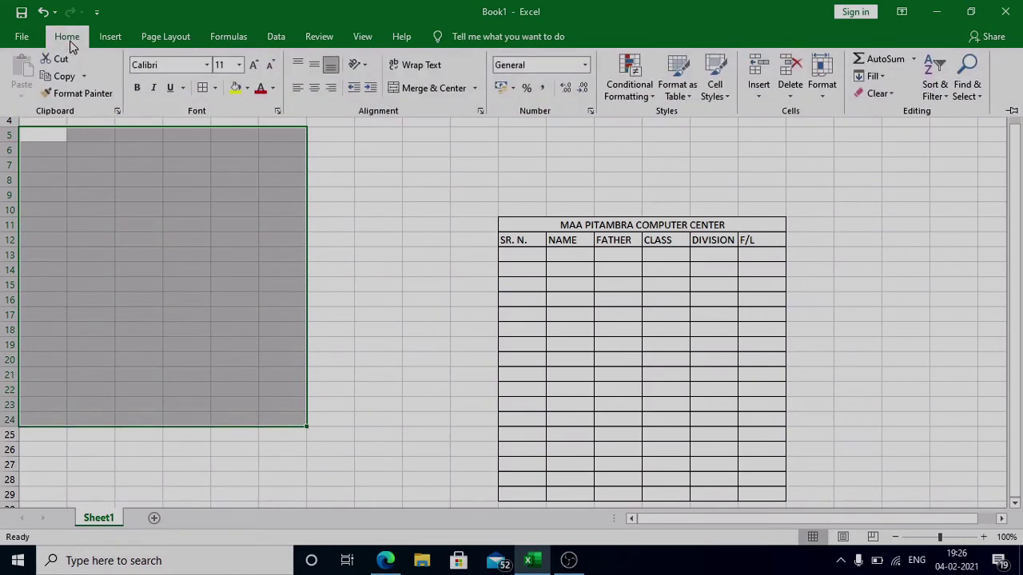
{"action": "left_click", "coordinate": [203, 88]}
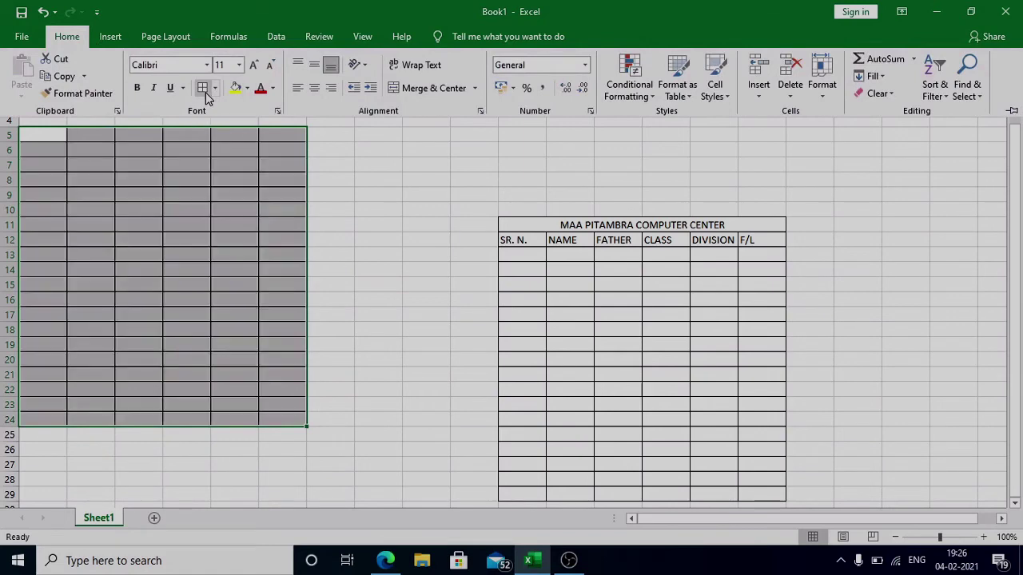
{"action": "left_click", "coordinate": [387, 201]}
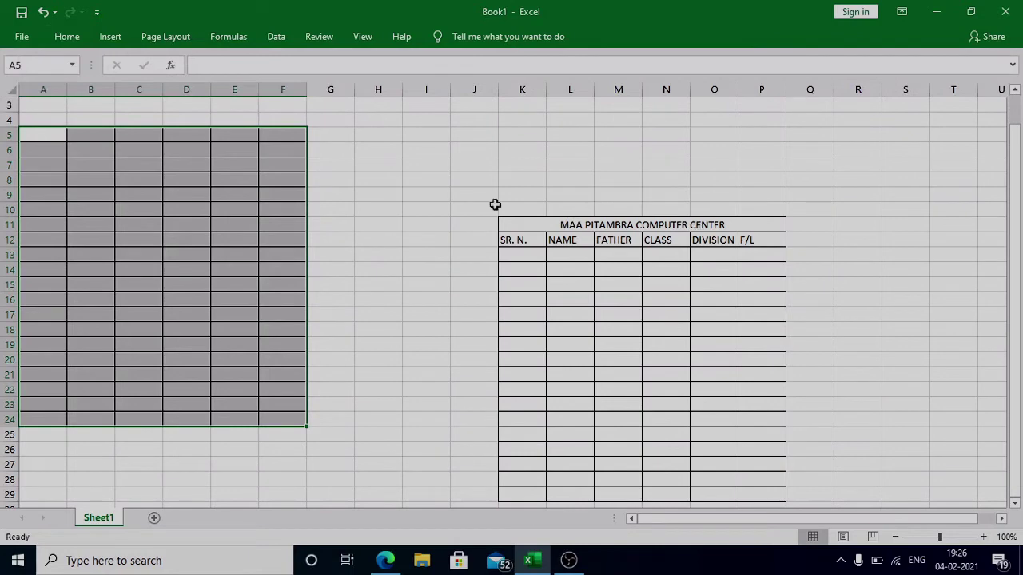
- Merge and center the cells A5:F5 across the first row of the new bordered table
{"action": "left_click", "coordinate": [51, 134]}
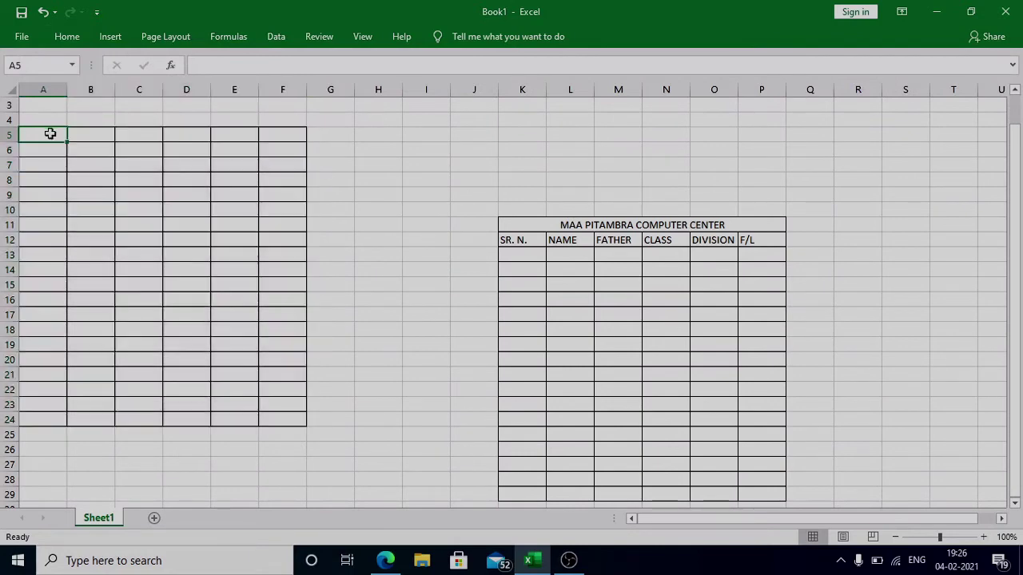
{"action": "key", "text": "shift+Right"}
{"action": "key", "text": "shift+Right"}
{"action": "key", "text": "shift+Right"}
{"action": "key", "text": "shift+Right"}
{"action": "key", "text": "shift+Right"}
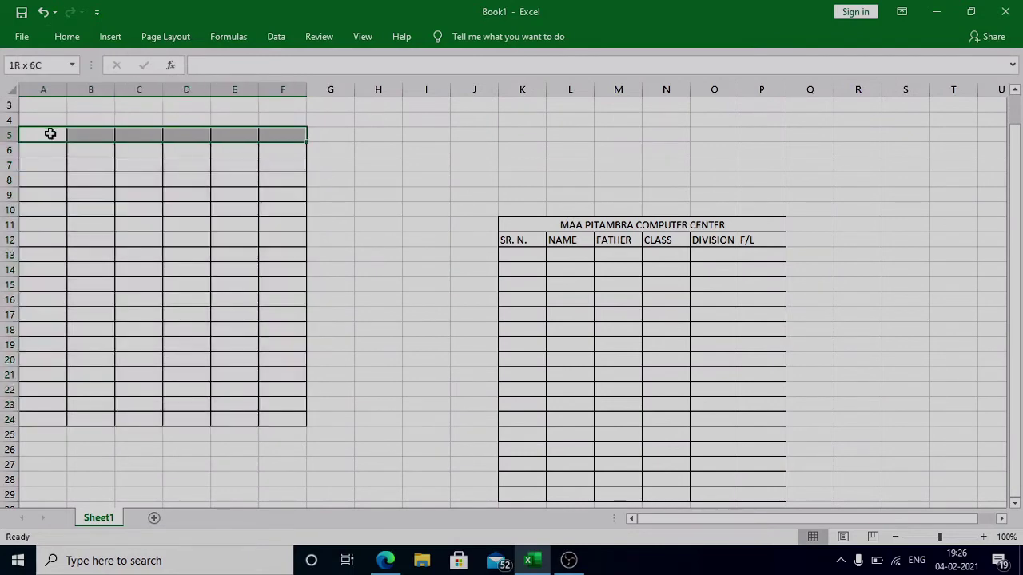
{"action": "left_click", "coordinate": [73, 40]}
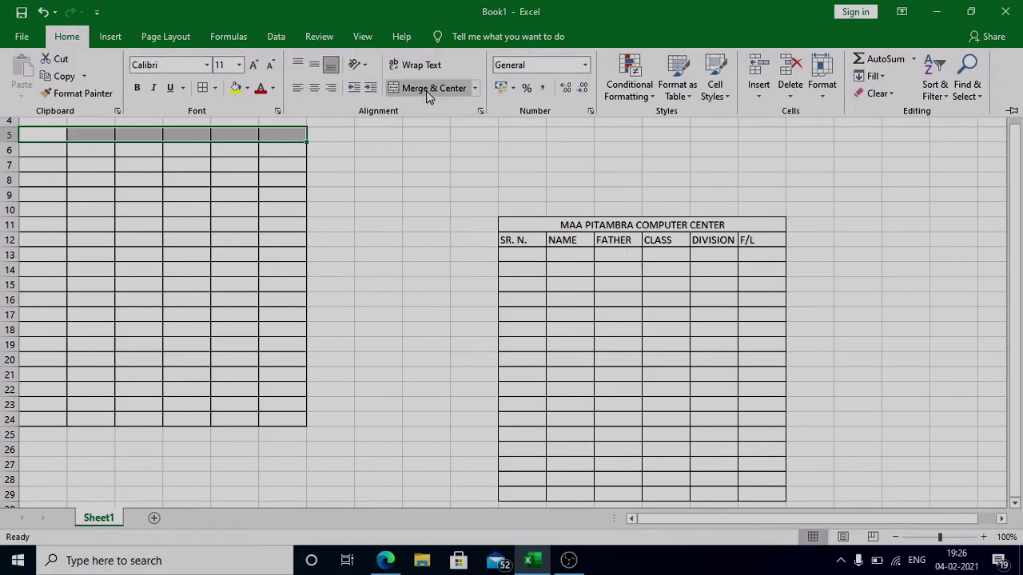
{"action": "left_click", "coordinate": [429, 95]}
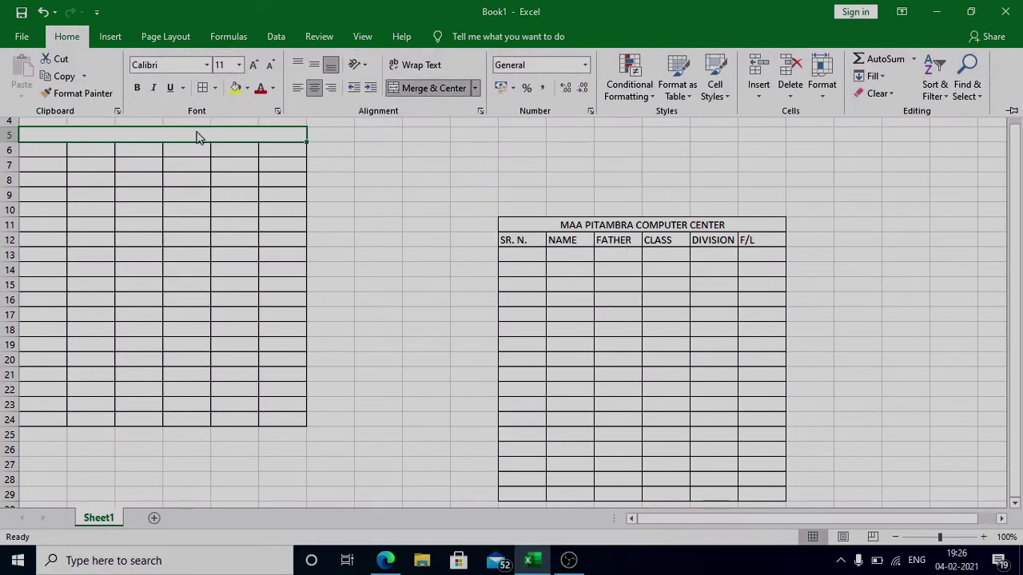
- Enter the title PITAMBRA COMPUTER CENTER in the merged cell A5
{"action": "type", "text": "PITA"}
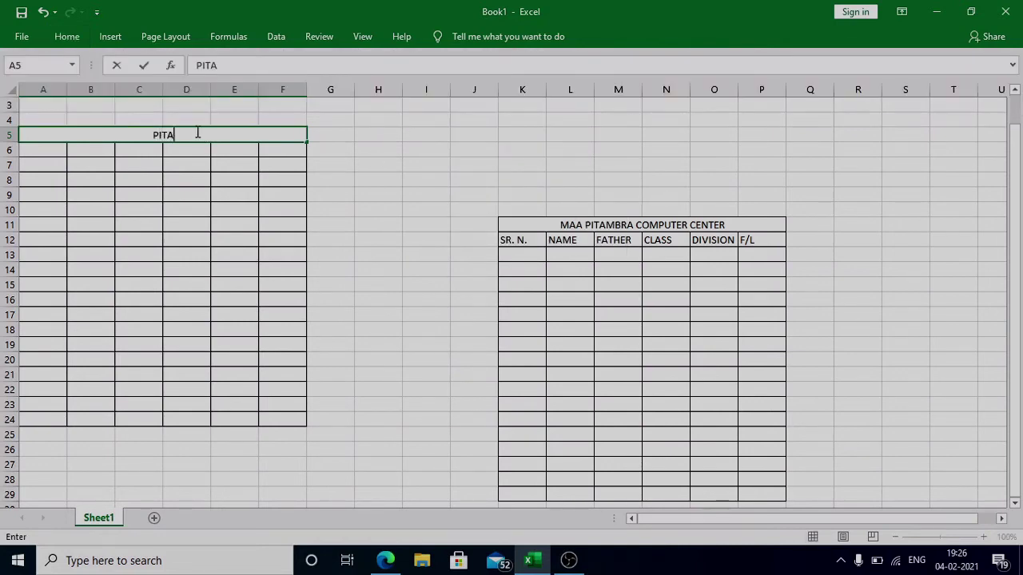
{"action": "type", "text": "MBRA COMPUTER C"}
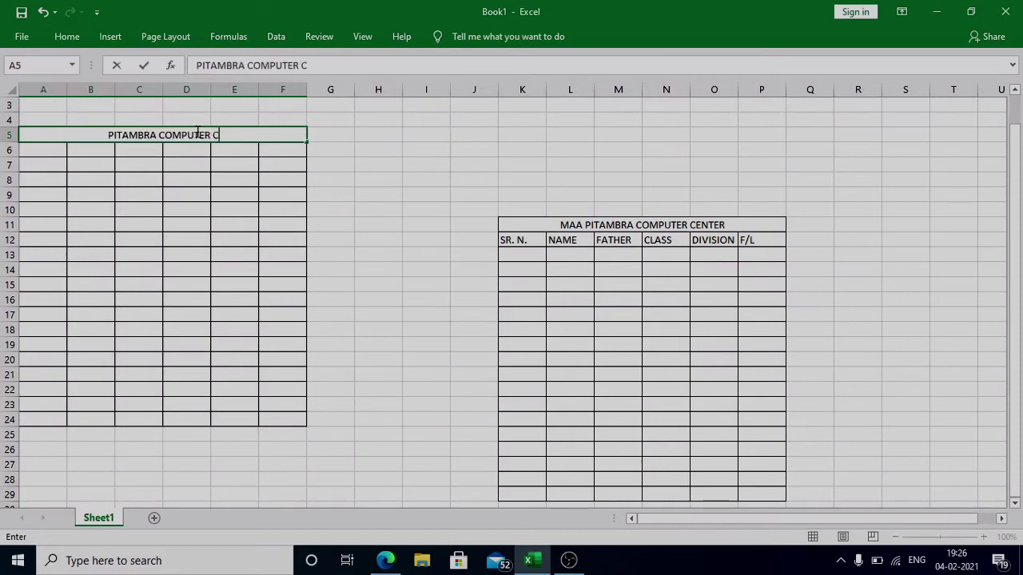
{"action": "type", "text": "ENTER"}
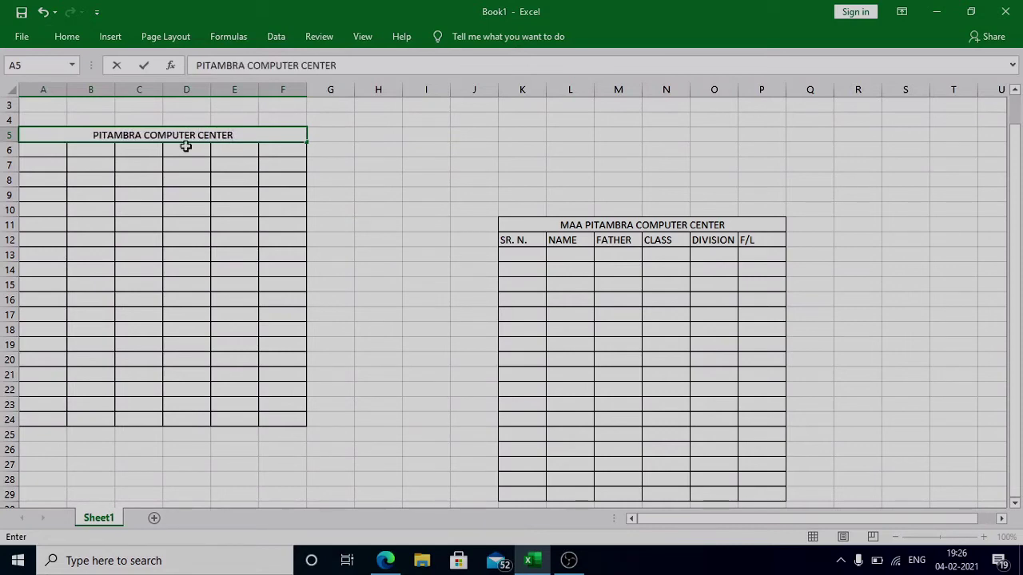
{"action": "left_click", "coordinate": [341, 177]}
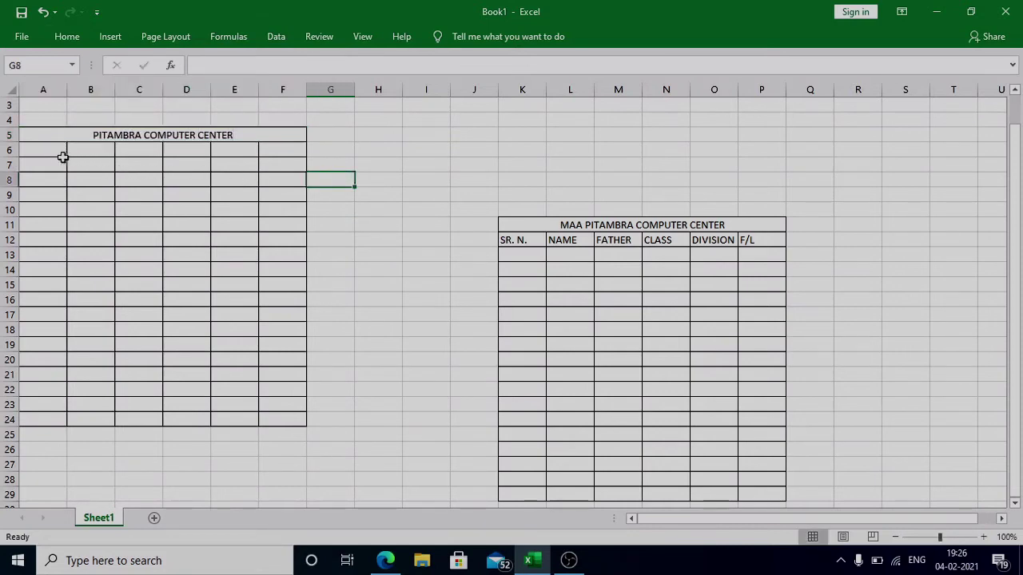
- Enter the column headings SR. N., NAME, FATHER NAME, CLASS, DIVISION and F/L in cells A6 to F6
{"action": "left_click", "coordinate": [51, 151]}
{"action": "type", "text": "S"}
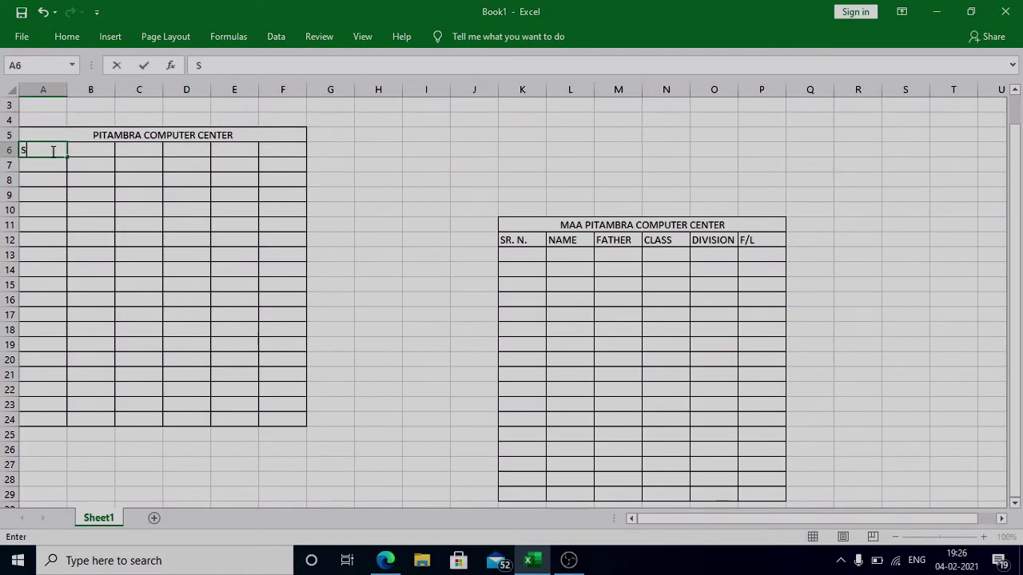
{"action": "type", "text": "R. N."}
{"action": "key", "text": "Tab"}
{"action": "type", "text": "NAME"}
{"action": "key", "text": "Tab"}
{"action": "type", "text": "FATHER NAM"}
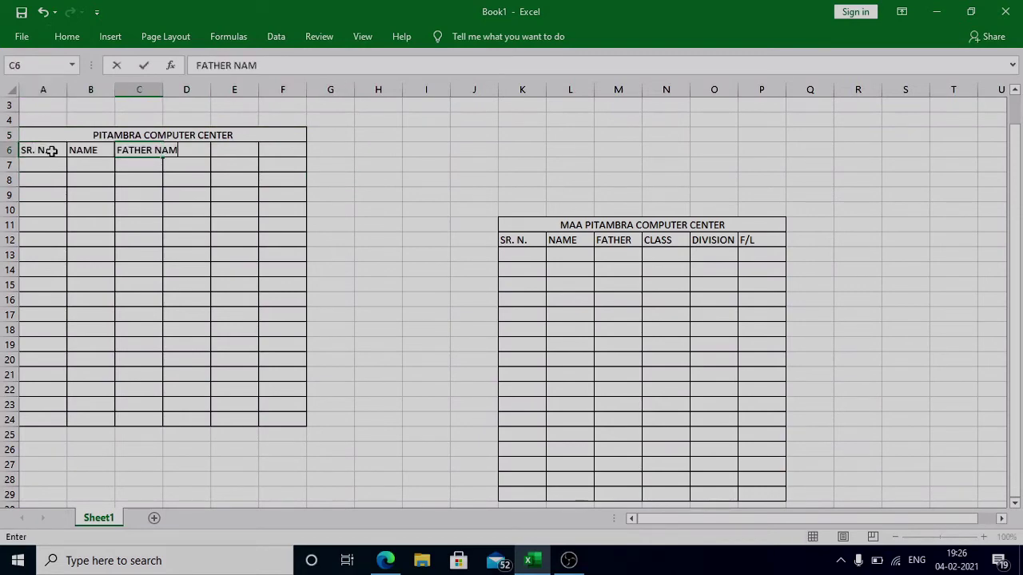
{"action": "key", "text": "Tab"}
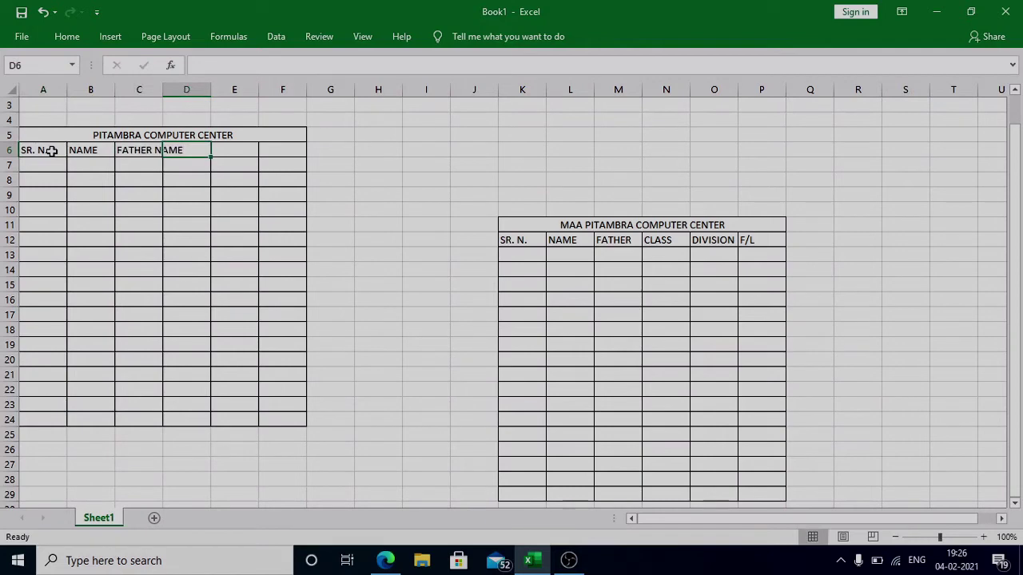
{"action": "type", "text": "CLASS"}
{"action": "key", "text": "Tab"}
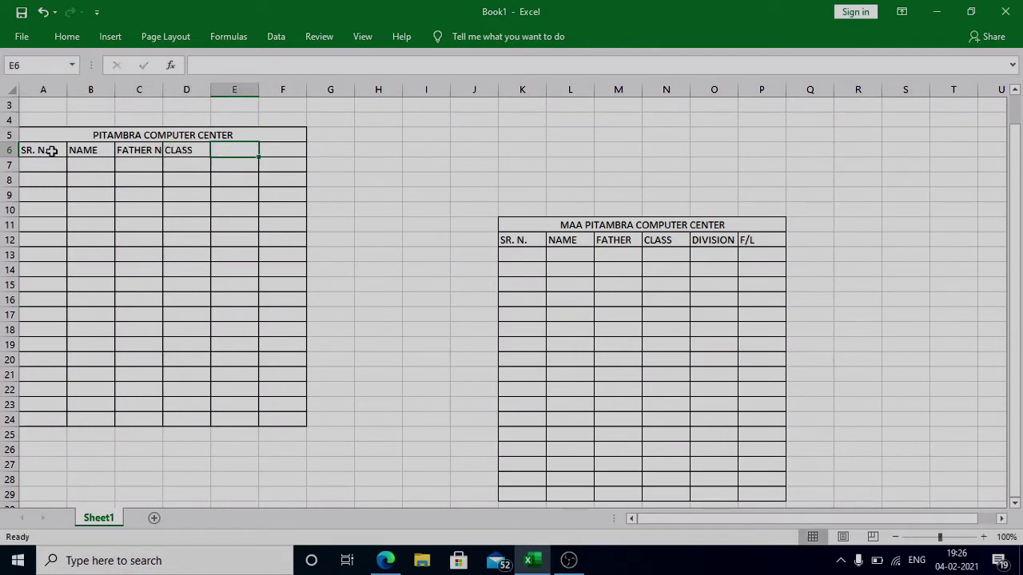
{"action": "type", "text": "DIV"}
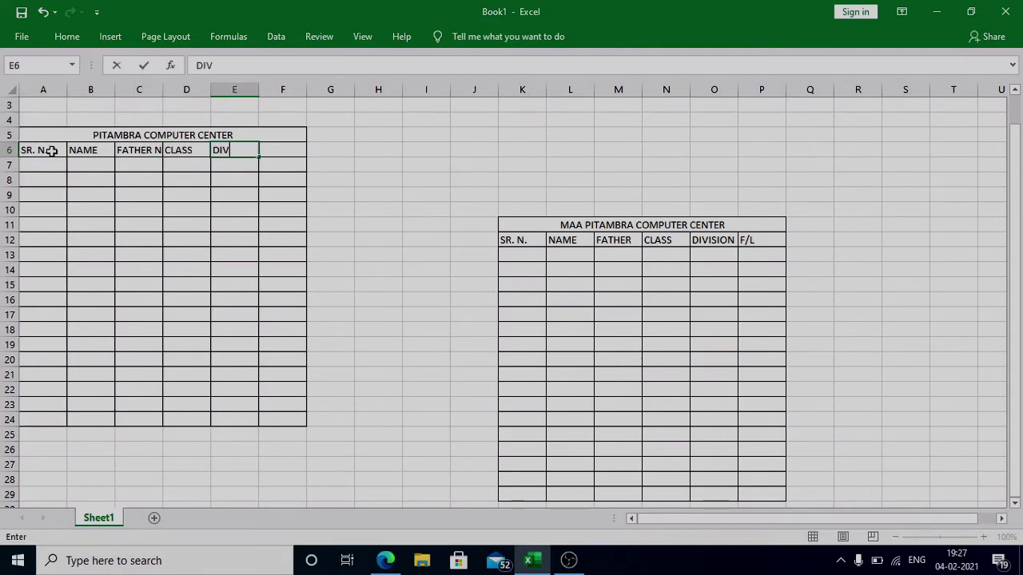
{"action": "type", "text": "ISION"}
{"action": "key", "text": "Tab"}
{"action": "type", "text": "F"}
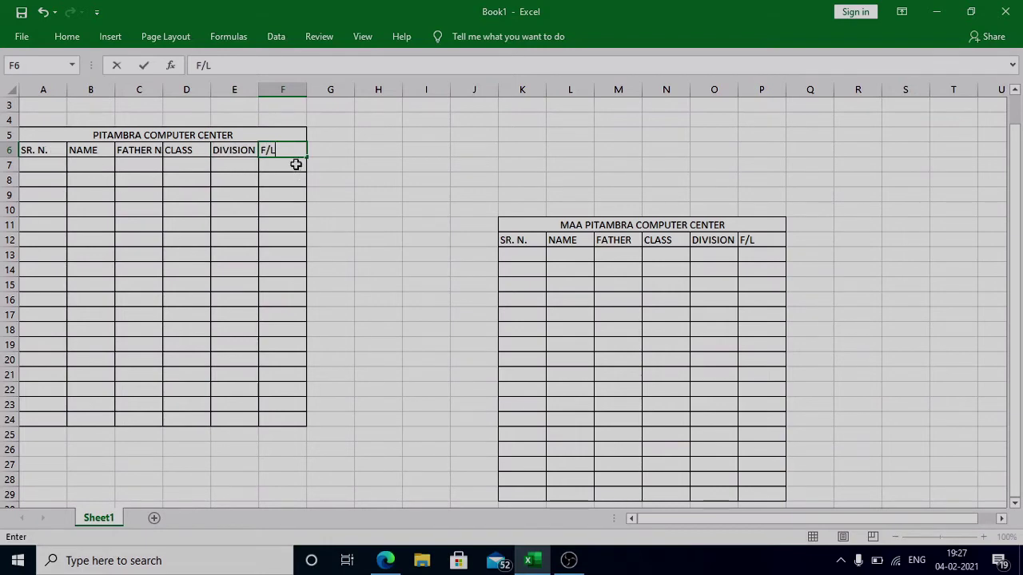
{"action": "left_click", "coordinate": [359, 179]}
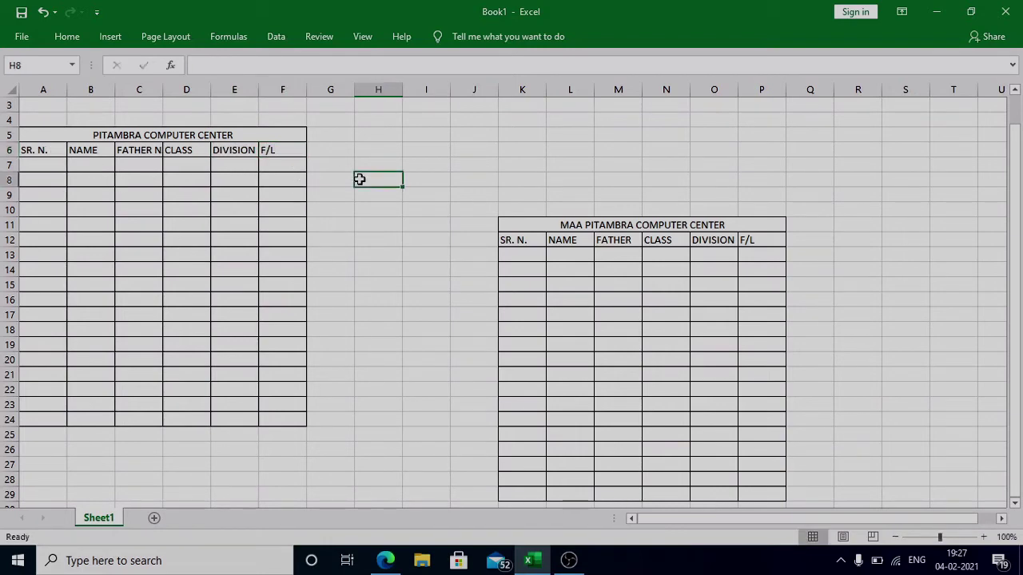
- Fill the merged title cell PITAMBRA COMPUTER CENTER with the standard yellow color
{"action": "left_click", "coordinate": [263, 136]}
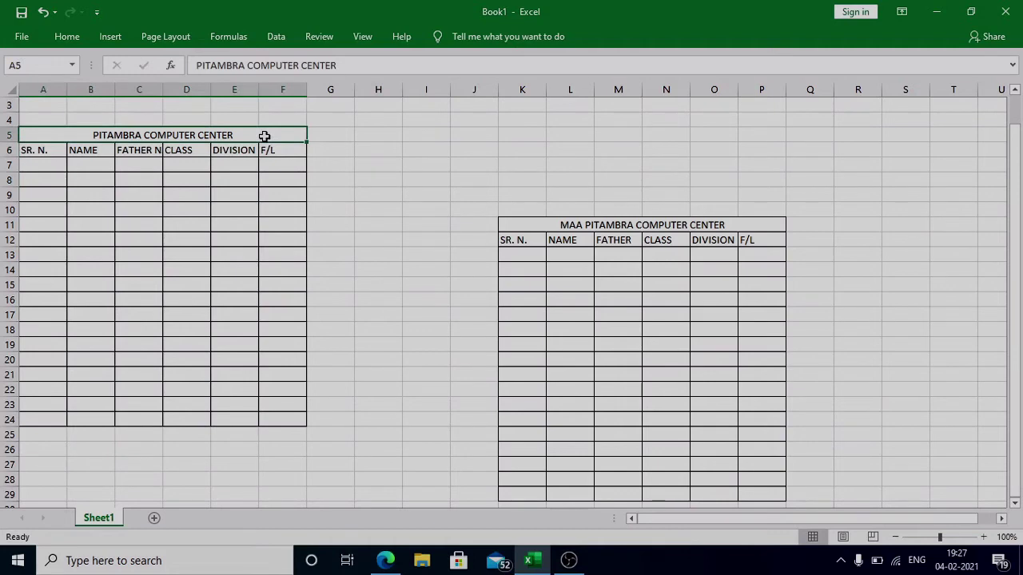
{"action": "left_click", "coordinate": [68, 37]}
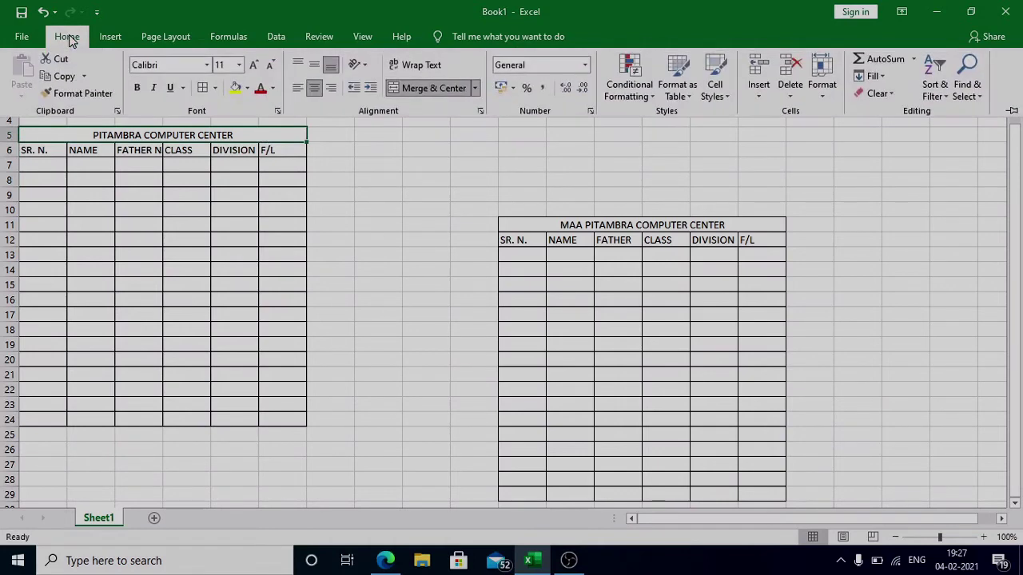
{"action": "left_click", "coordinate": [248, 90]}
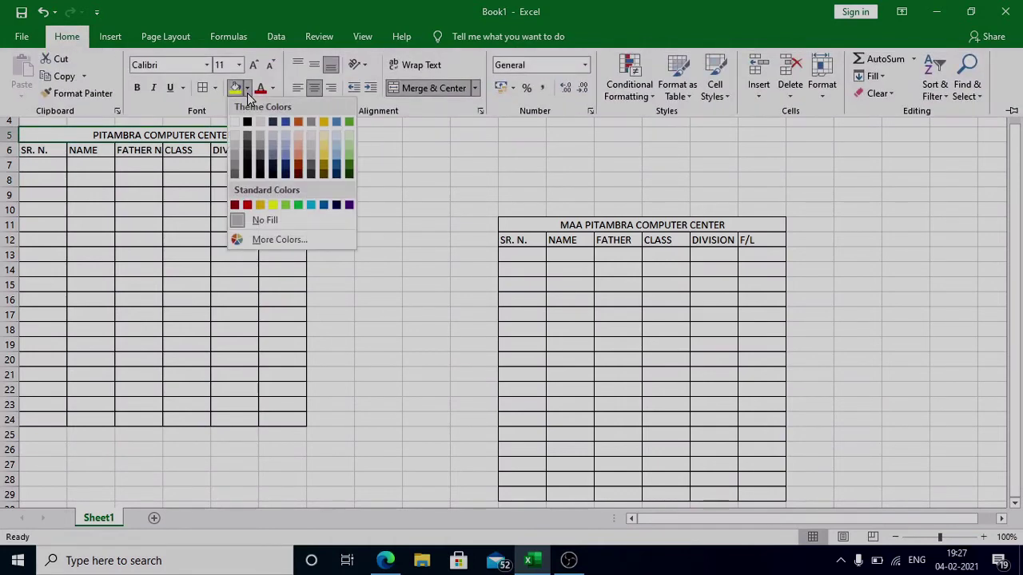
{"action": "left_click", "coordinate": [272, 205]}
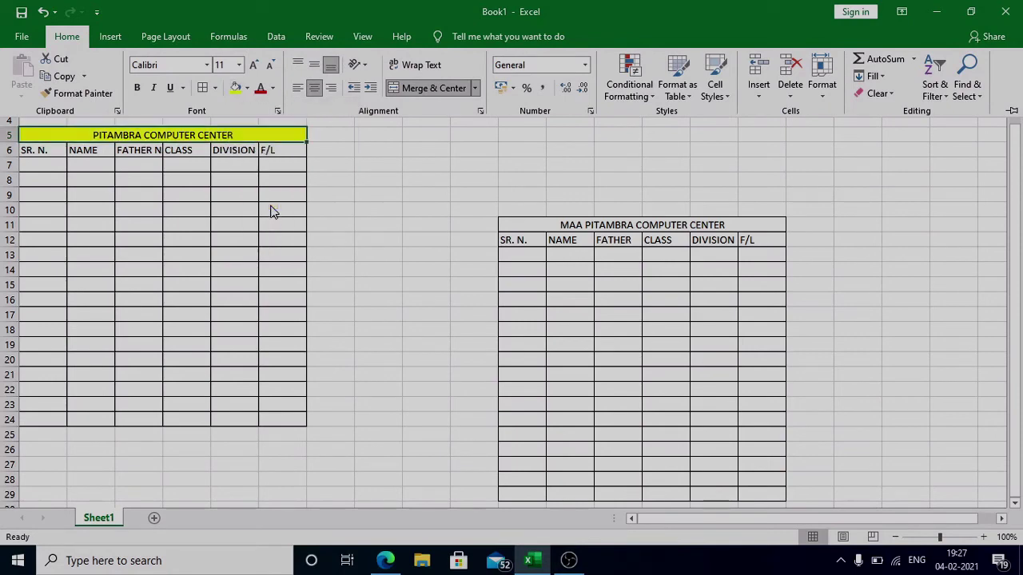
- Format the column headings in A6:F6 as bold and italic
{"action": "left_click", "coordinate": [38, 149]}
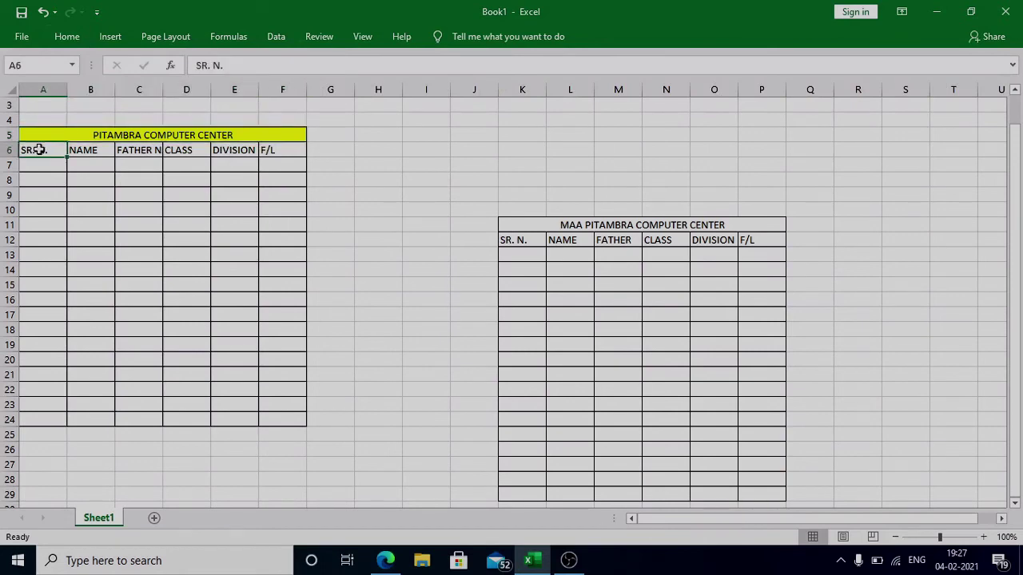
{"action": "left_click_drag", "start_coordinate": [39, 150], "coordinate": [282, 149]}
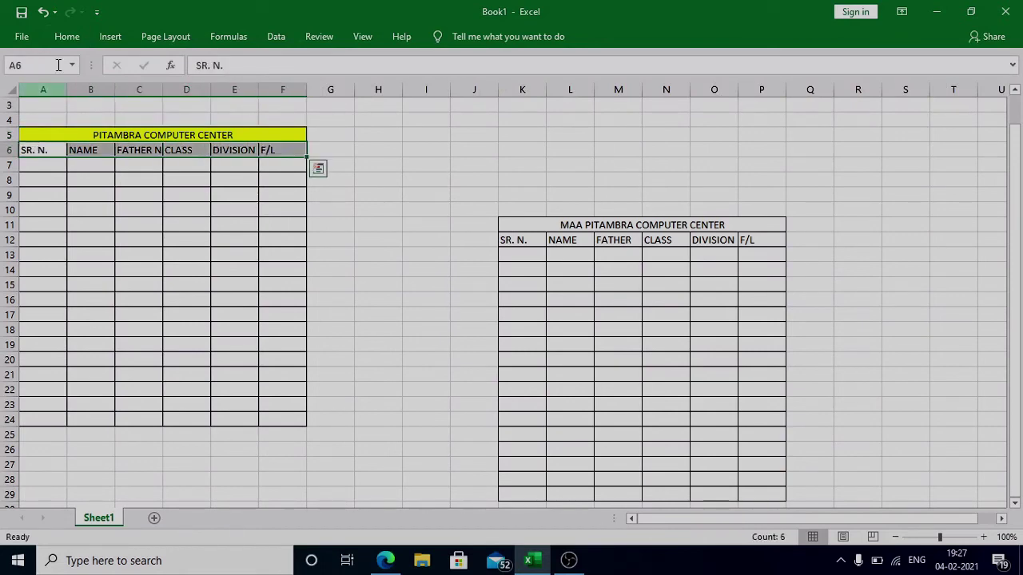
{"action": "left_click", "coordinate": [69, 37]}
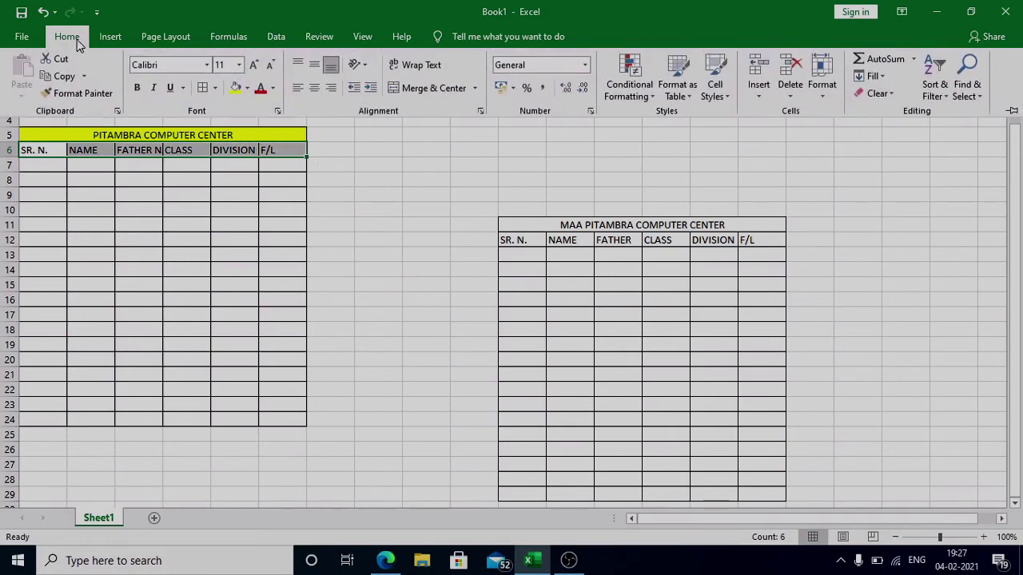
{"action": "left_click", "coordinate": [136, 89]}
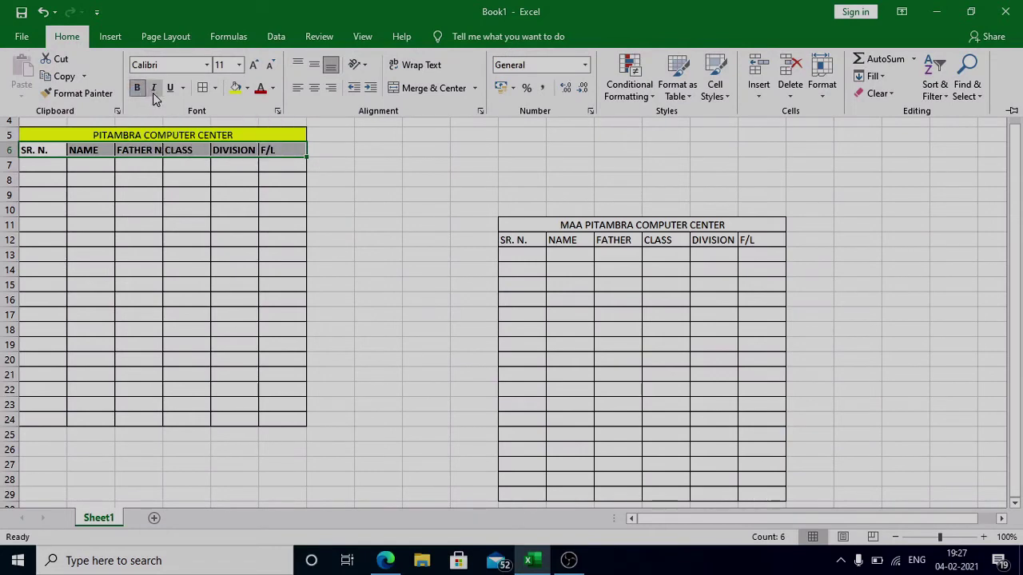
{"action": "left_click", "coordinate": [155, 92]}
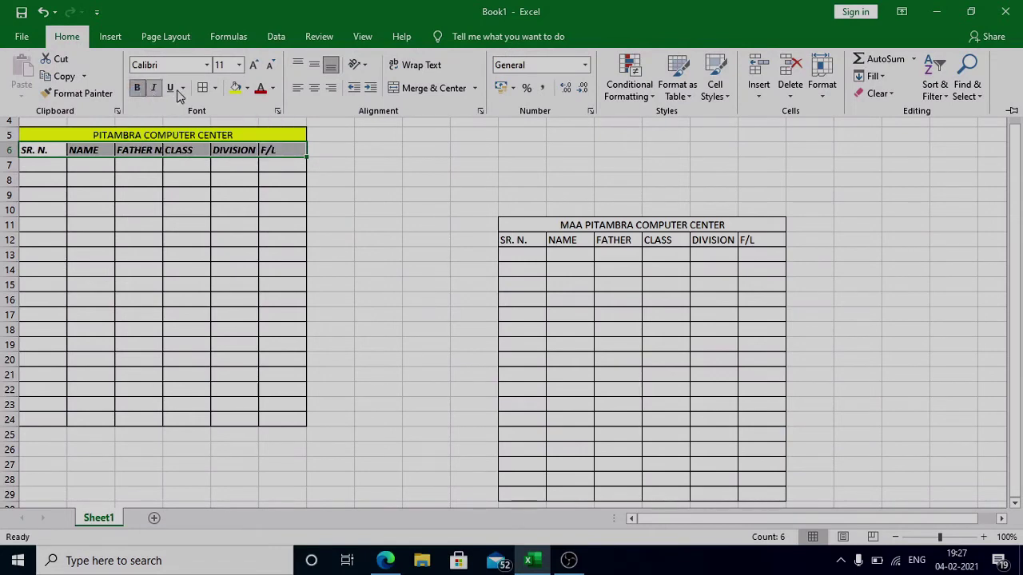
- Fill the heading cells A6:F6 with standard green and auto-fit column C to its FATHER NAME heading
{"action": "left_click", "coordinate": [248, 90]}
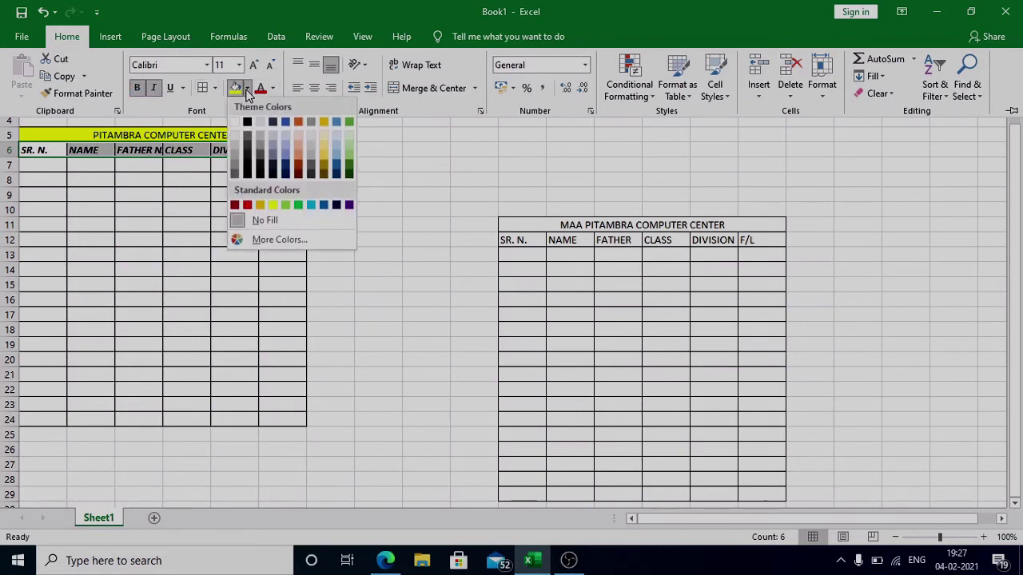
{"action": "left_click", "coordinate": [297, 207]}
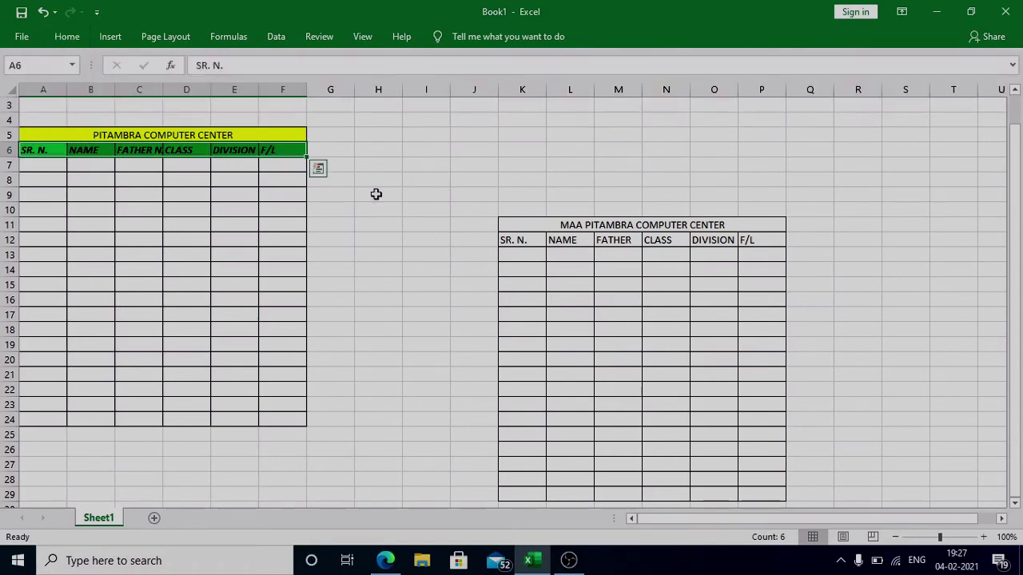
{"action": "double_click", "coordinate": [162, 88]}
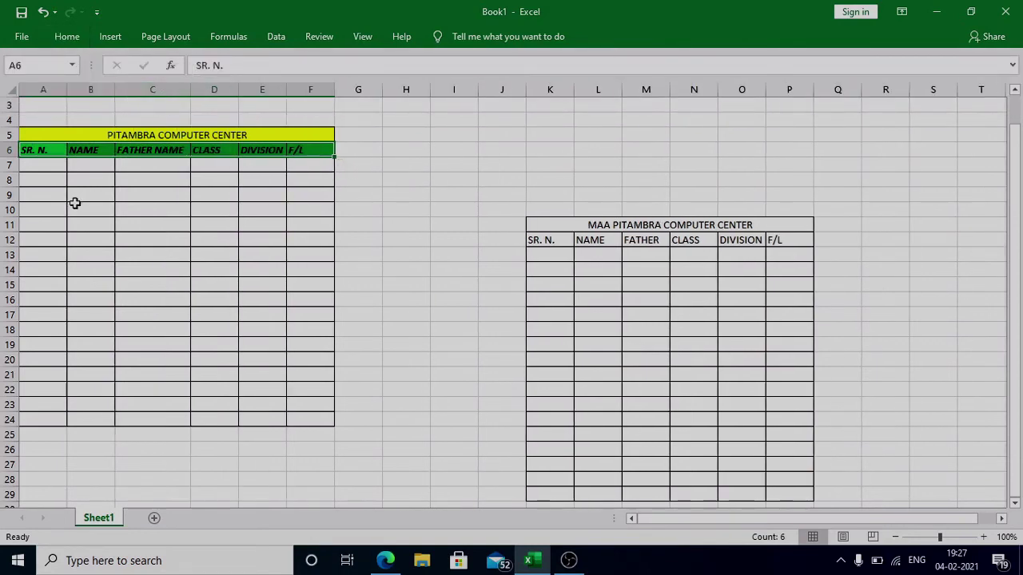
- Enter the serial numbers 1, 2 and 3 in cells A7 to A9 under SR. N
{"action": "left_click", "coordinate": [50, 168]}
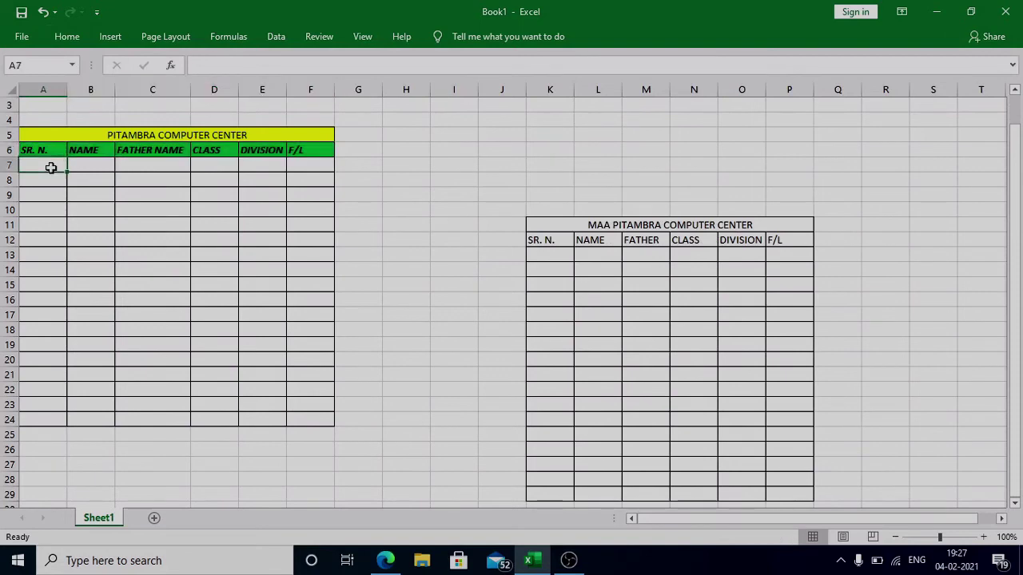
{"action": "type", "text": "1"}
{"action": "key", "text": "Return"}
{"action": "type", "text": "2"}
{"action": "key", "text": "Return"}
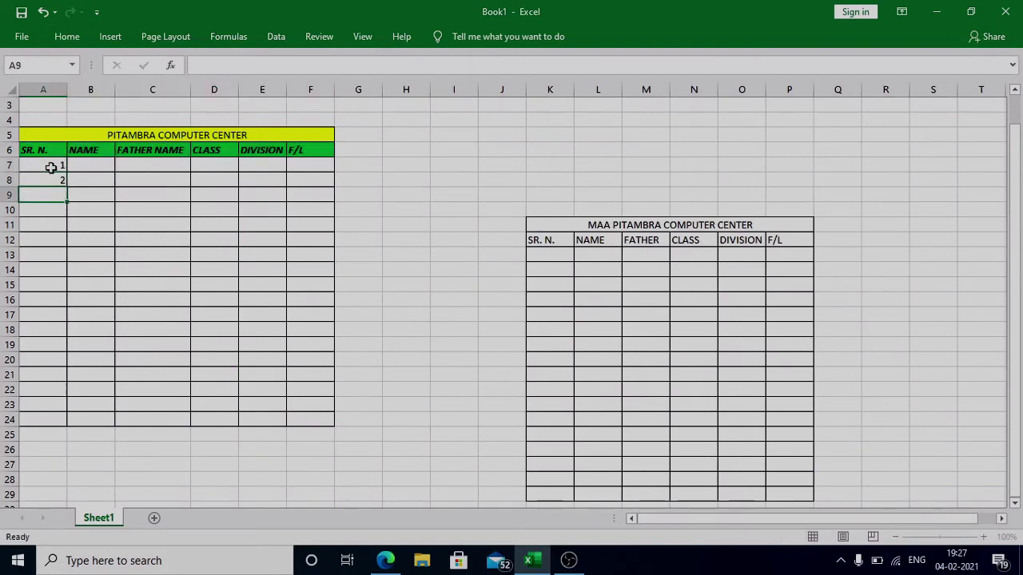
{"action": "type", "text": "3"}
{"action": "left_click", "coordinate": [56, 164]}
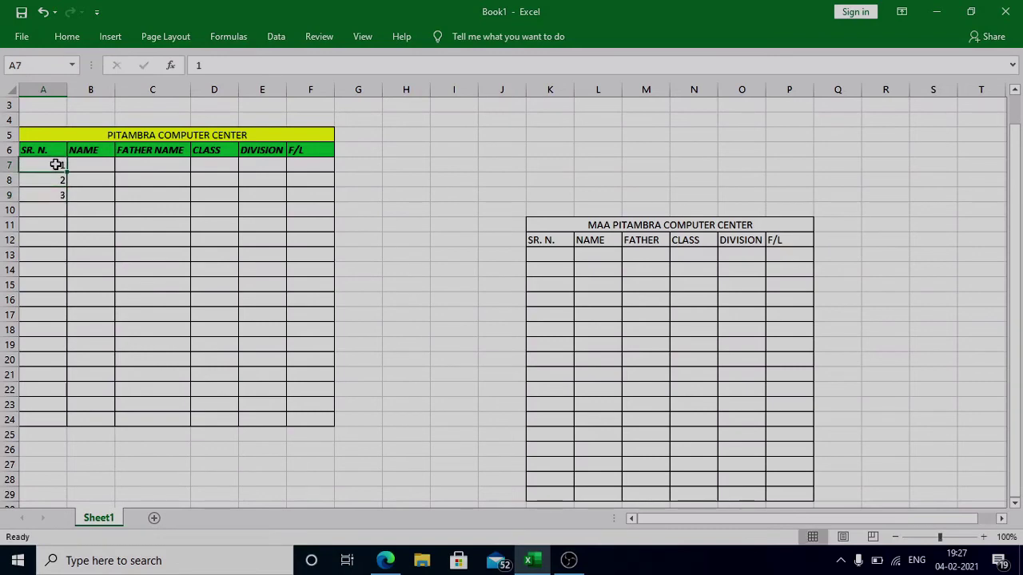
- Extend the serial number series from A7:A9 down to A24, reaching 18
{"action": "left_click_drag", "start_coordinate": [56, 165], "coordinate": [57, 194]}
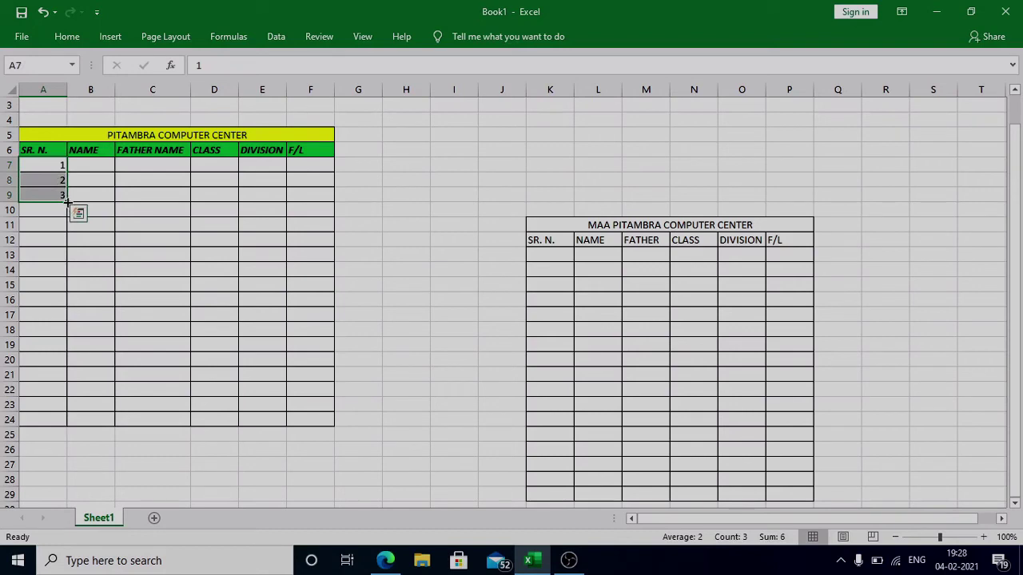
{"action": "left_click_drag", "start_coordinate": [68, 202], "coordinate": [67, 426]}
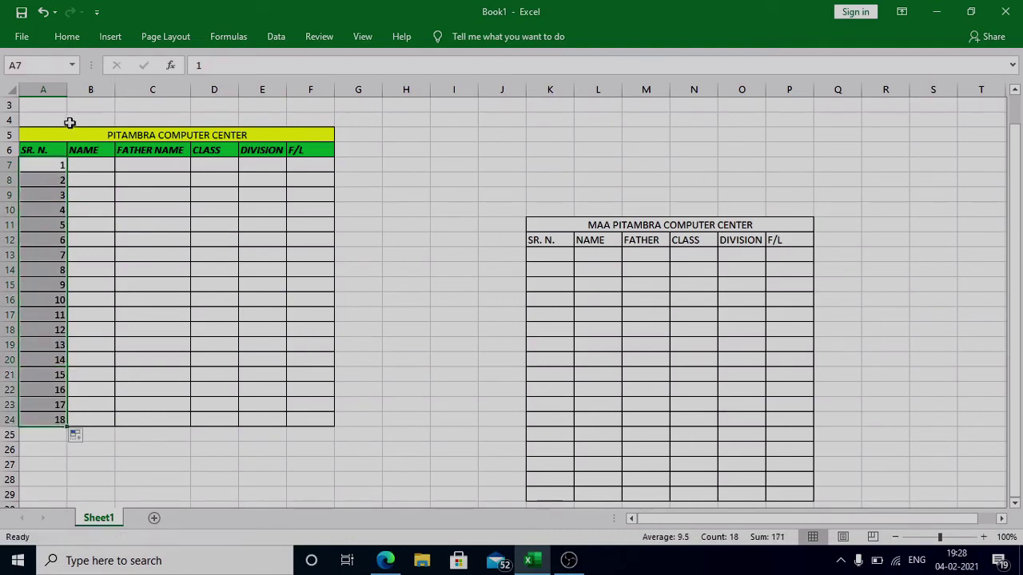
- Enter the placeholder H in the NAME cells B8:B22, with HH in B12, and in the FATHER NAME cells C7:C23
{"action": "left_click", "coordinate": [82, 165]}
{"action": "key", "text": "Return"}
{"action": "type", "text": "H"}
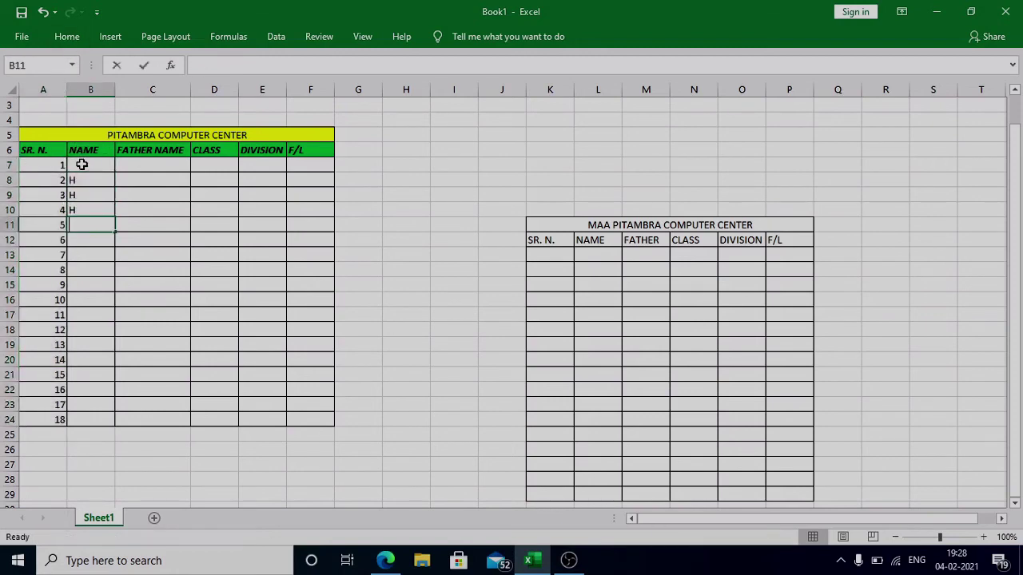
{"action": "type", "text": " H H H HH H H H H H H H H H H"}
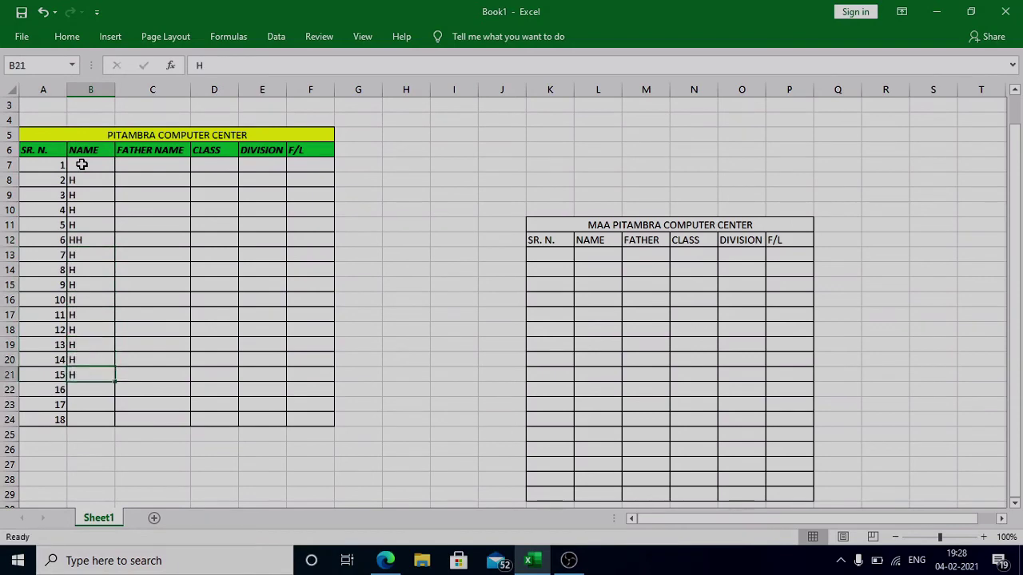
{"action": "left_click", "coordinate": [157, 161]}
{"action": "type", "text": "H"}
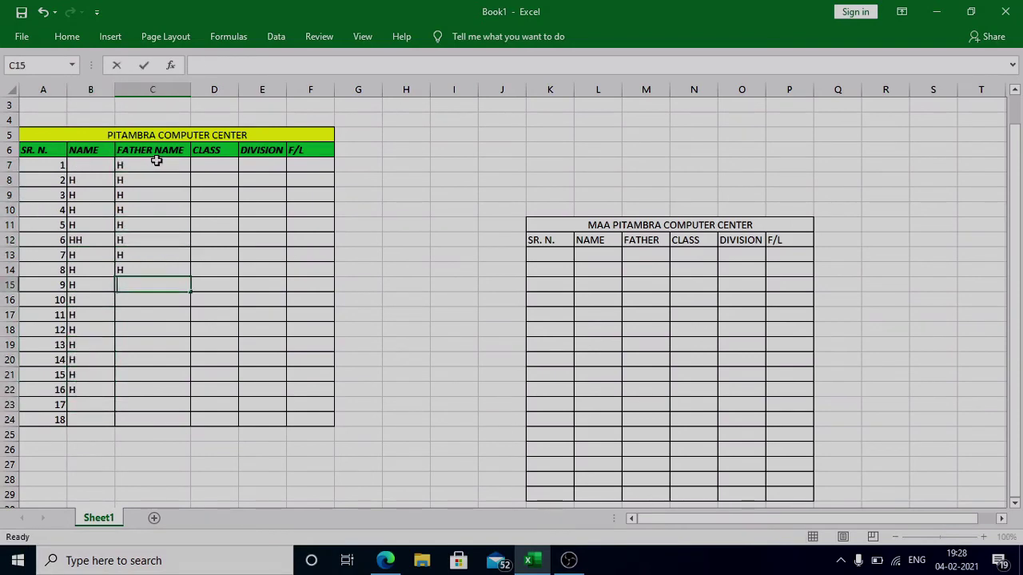
{"action": "type", "text": " H H H H H H H H H H H H H H H H"}
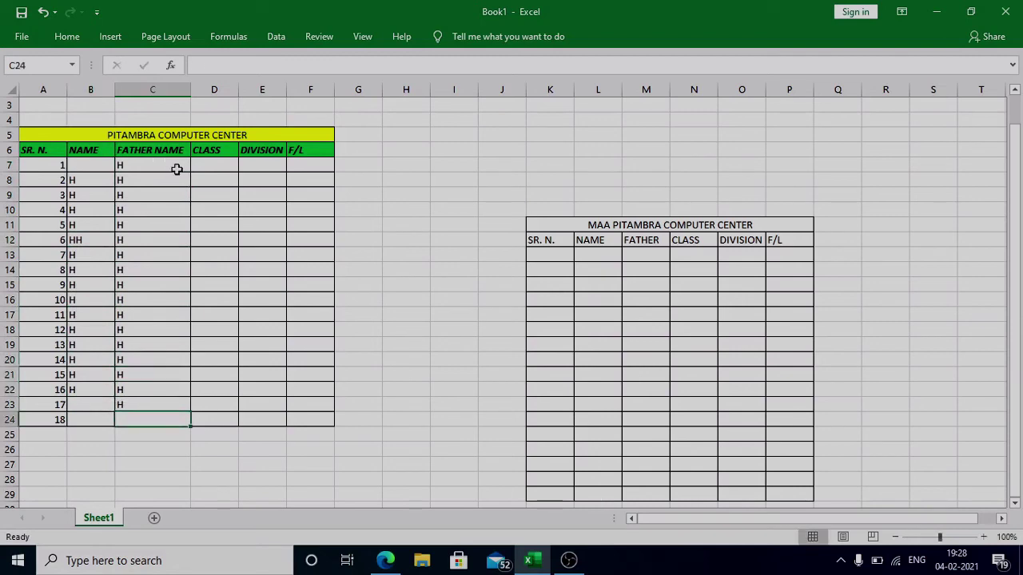
- Fill the CLASS cells D7:D24 with 10 and enter 1, 3, 5, 4 and 6 in F9:F13 under F/L
{"action": "left_click", "coordinate": [205, 166]}
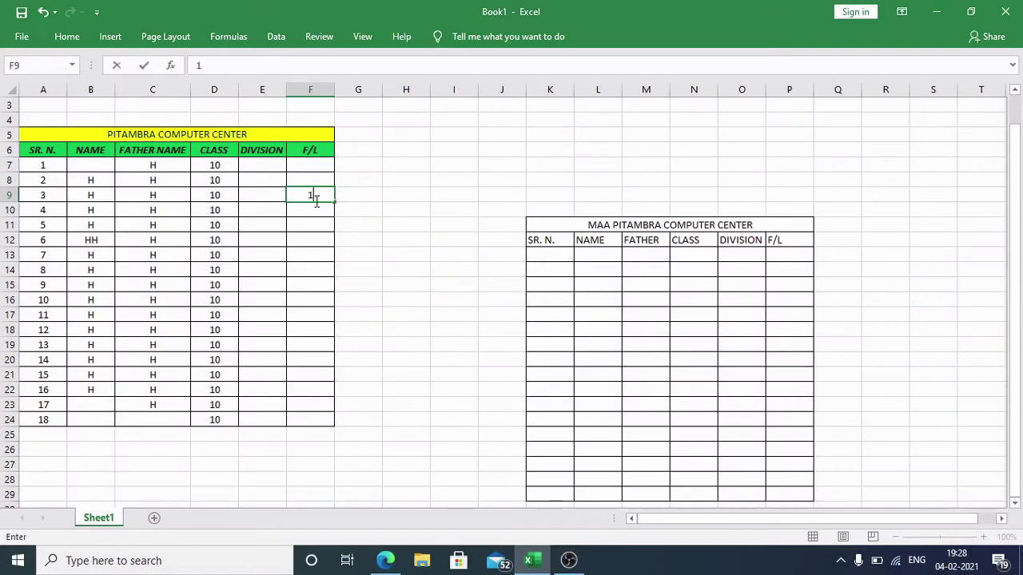
{"action": "key", "text": "Down"}
{"action": "key", "text": "Down"}
{"action": "type", "text": "5"}
{"action": "key", "text": "Return"}
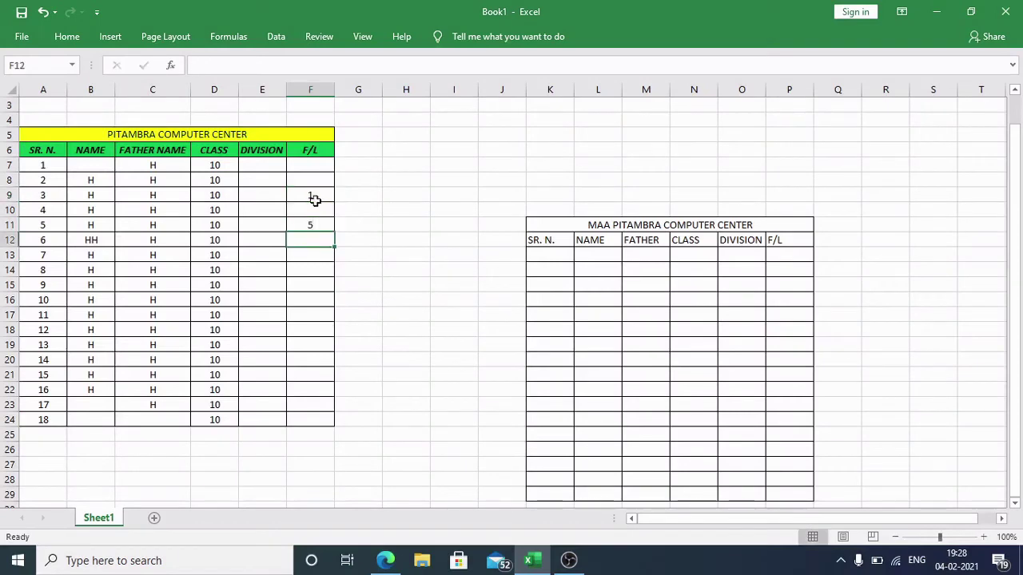
{"action": "type", "text": "4"}
{"action": "key", "text": "Return"}
{"action": "key", "text": "Up"}
{"action": "key", "text": "Up"}
{"action": "key", "text": "Up"}
{"action": "type", "text": "3"}
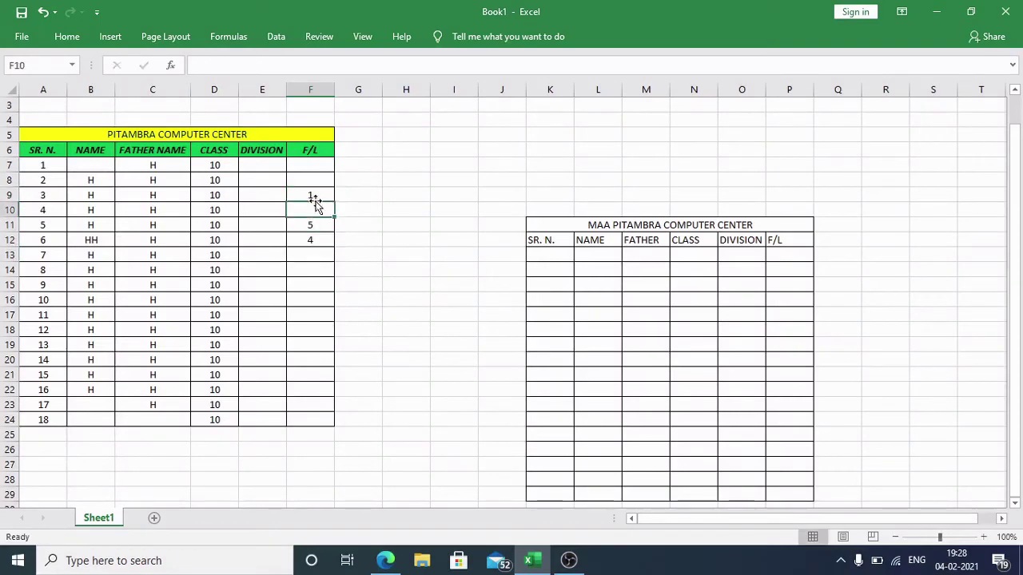
{"action": "key", "text": "Return"}
{"action": "key", "text": "Down"}
{"action": "key", "text": "Down"}
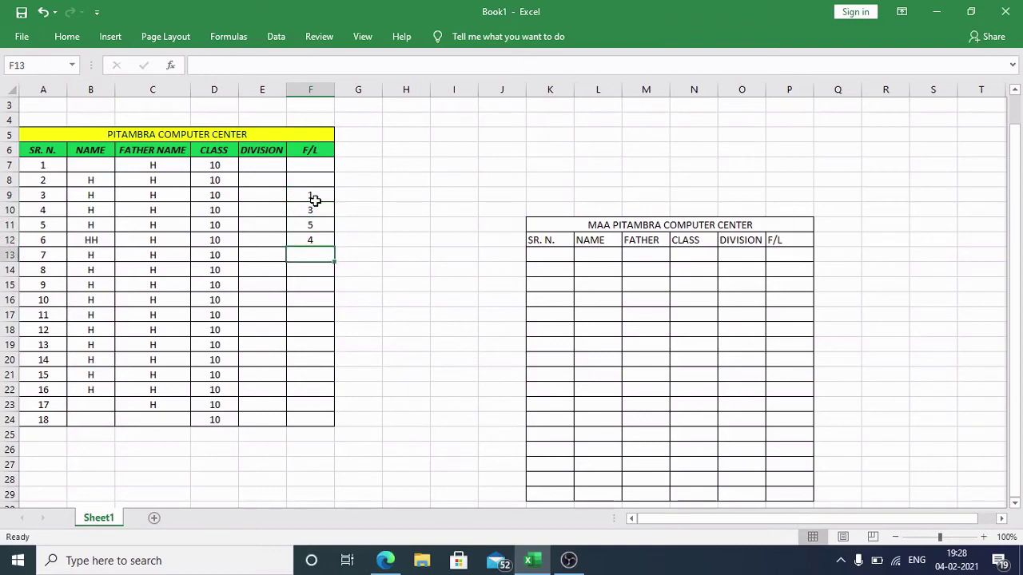
{"action": "type", "text": "6"}
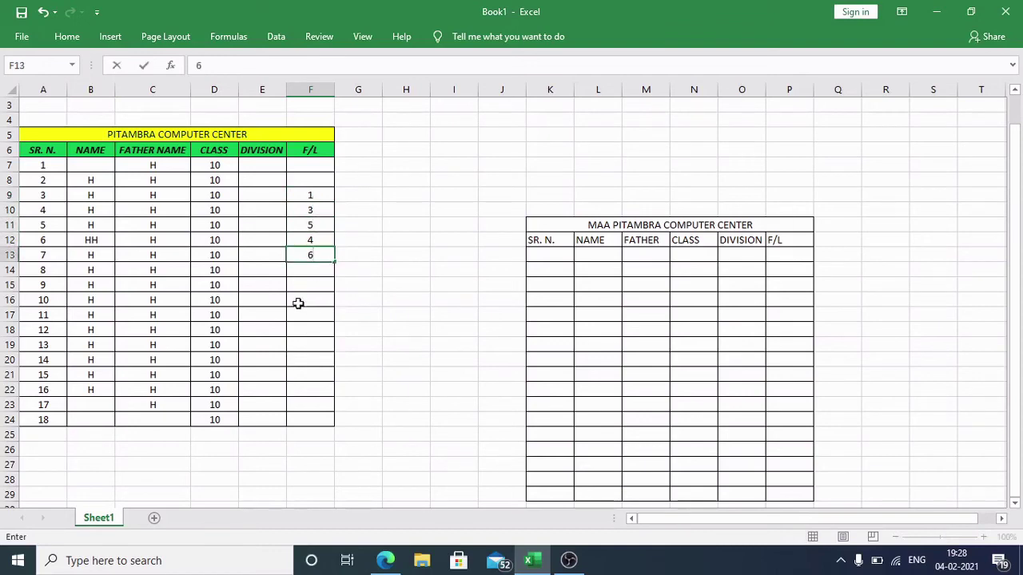
{"action": "left_click", "coordinate": [297, 423]}
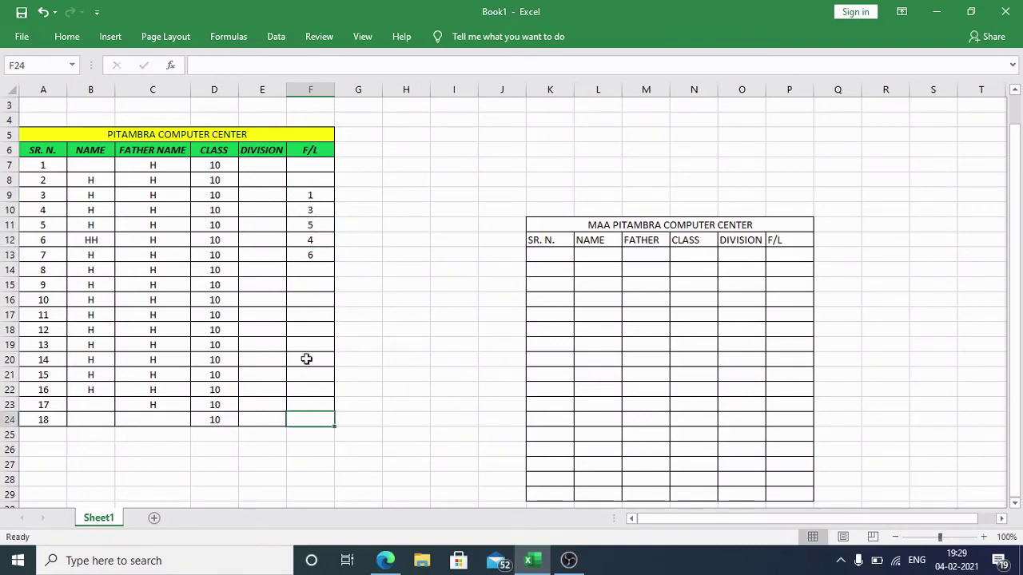
- Total the F/L numbers in cell F15 with the formula =SUM(F9:F13)
{"action": "left_click", "coordinate": [304, 280]}
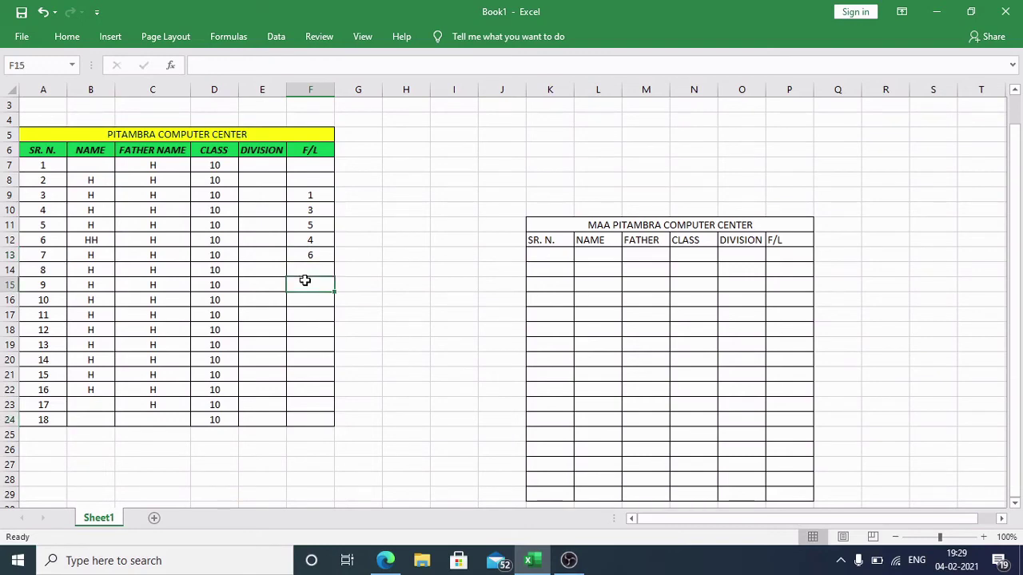
{"action": "type", "text": "="}
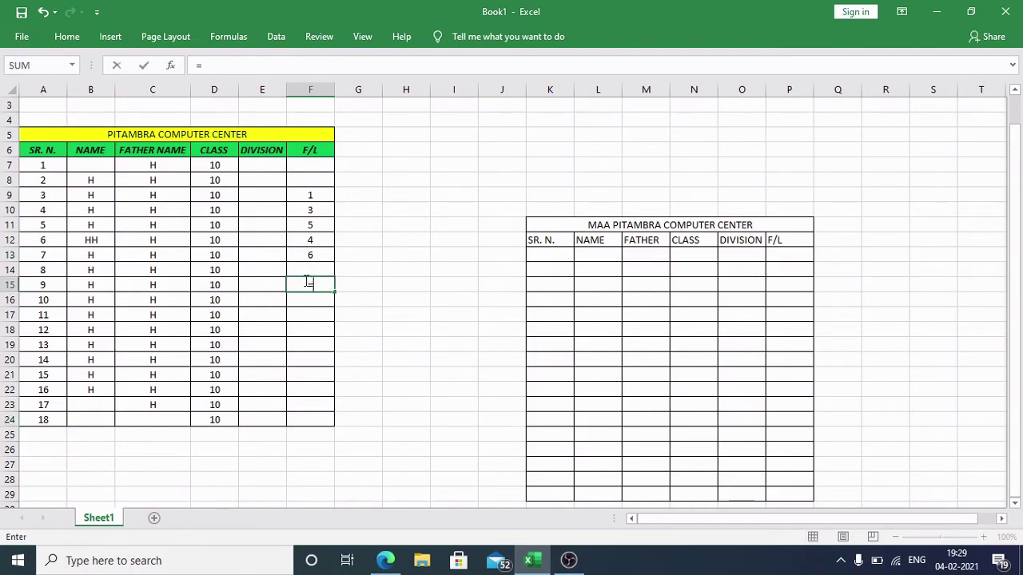
{"action": "type", "text": "SUM"}
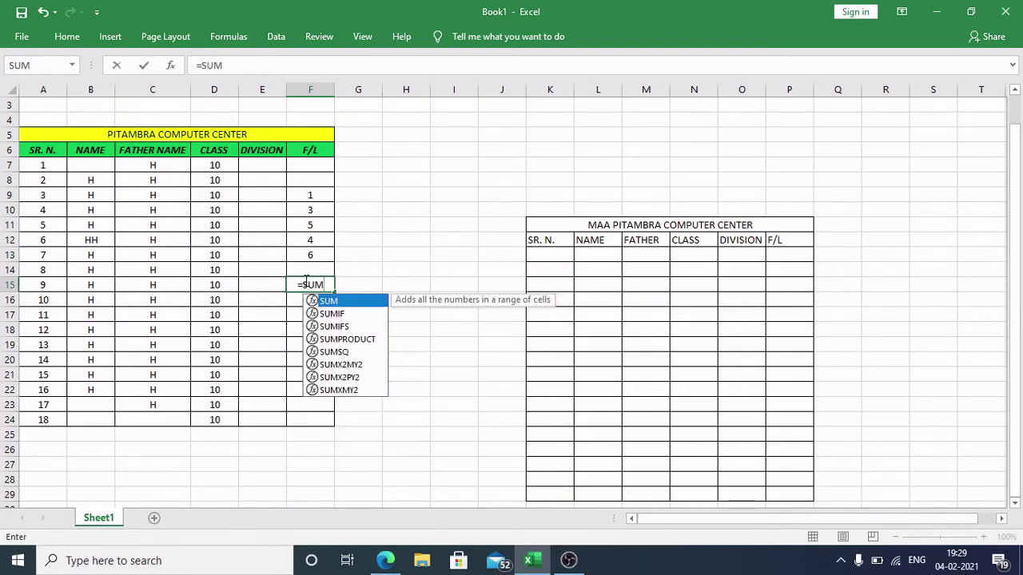
{"action": "type", "text": "("}
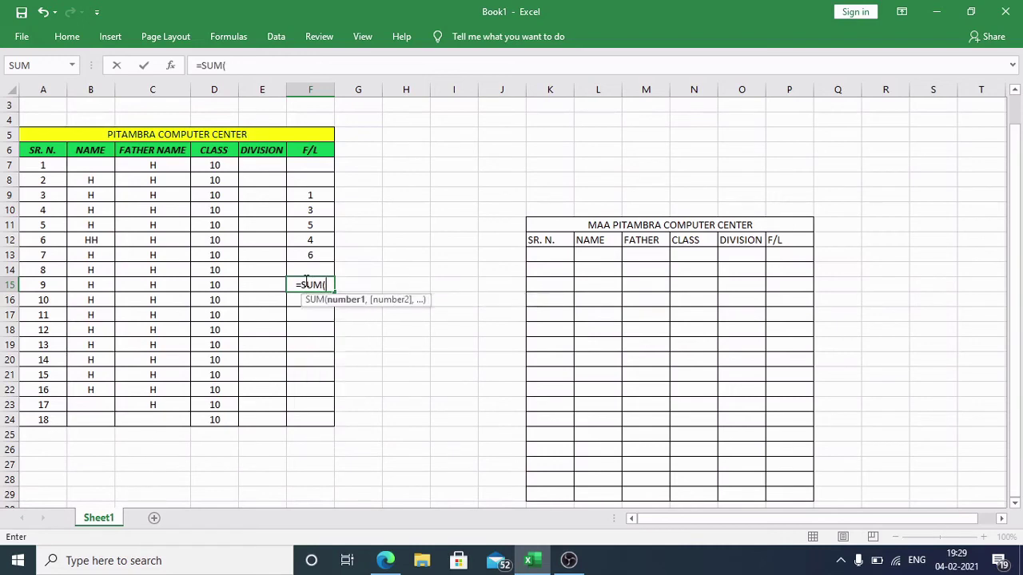
{"action": "left_click", "coordinate": [318, 195]}
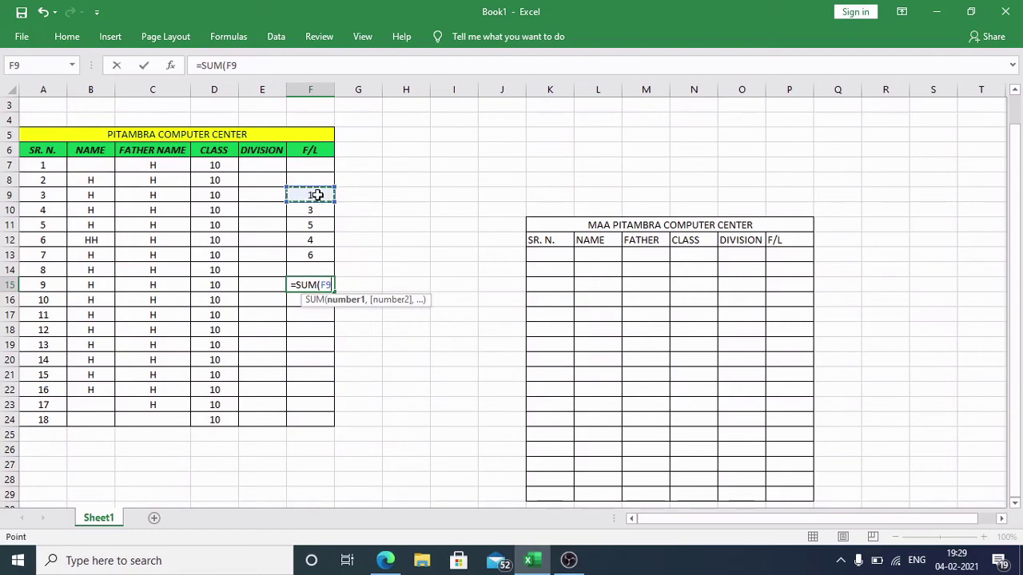
{"action": "key", "text": "shift+Down"}
{"action": "key", "text": "shift+Down"}
{"action": "key", "text": "shift+Down"}
{"action": "key", "text": "shift+Down"}
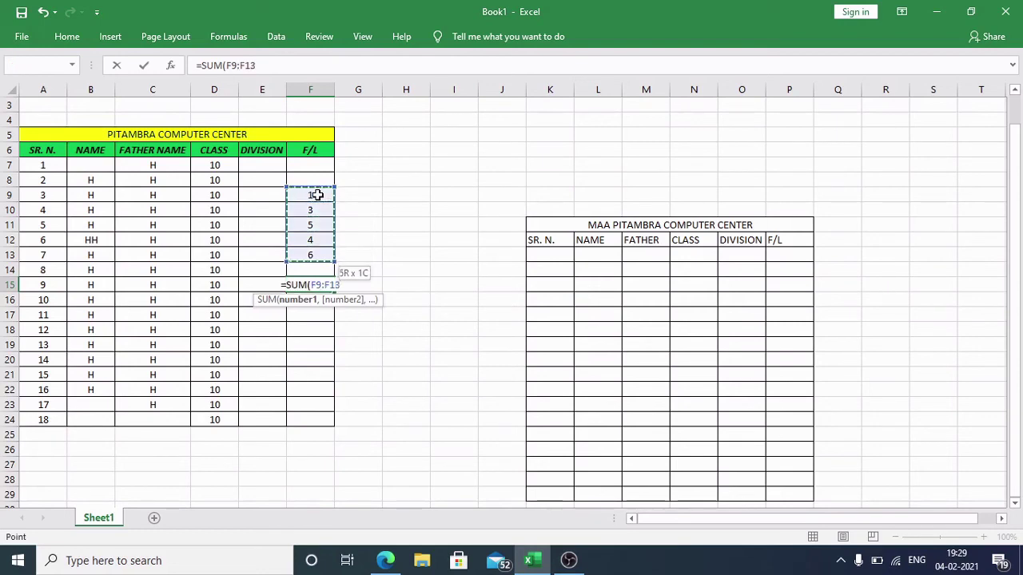
{"action": "type", "text": ")"}
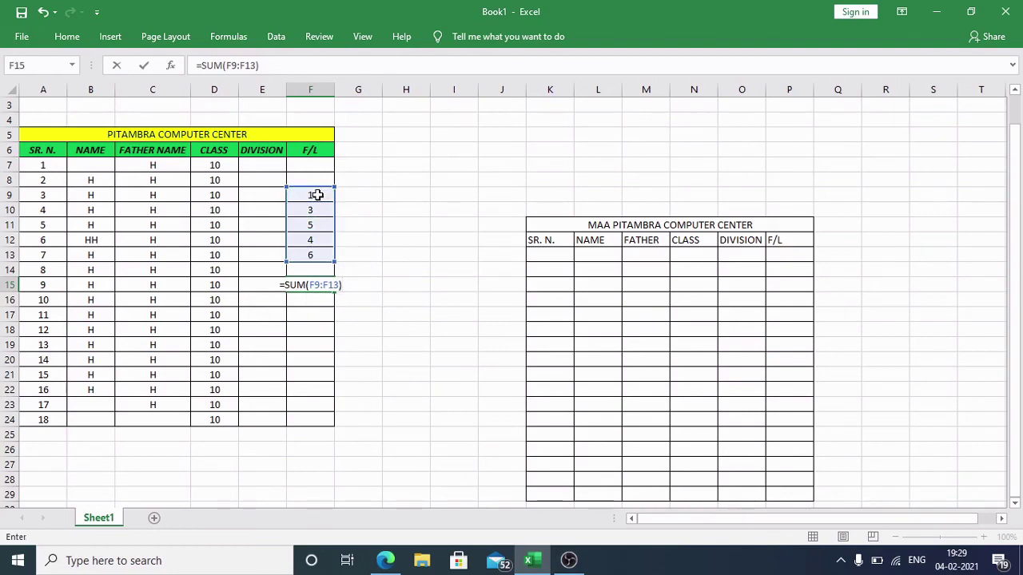
{"action": "key", "text": "Return"}
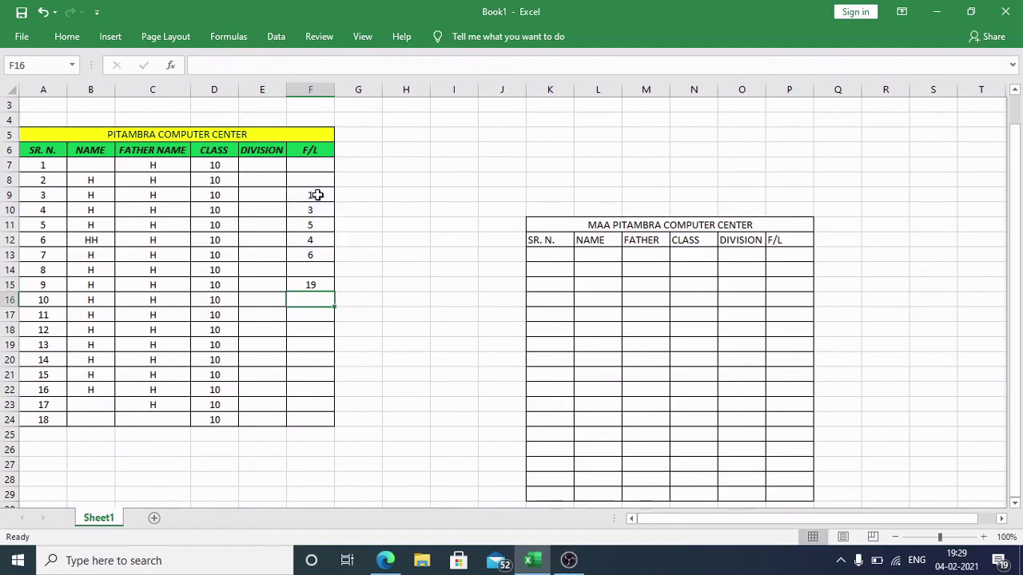
- Replace the formula in F15 with the cell-by-cell addition =F9+F10+F11+F12+F13
{"action": "left_click", "coordinate": [317, 286]}
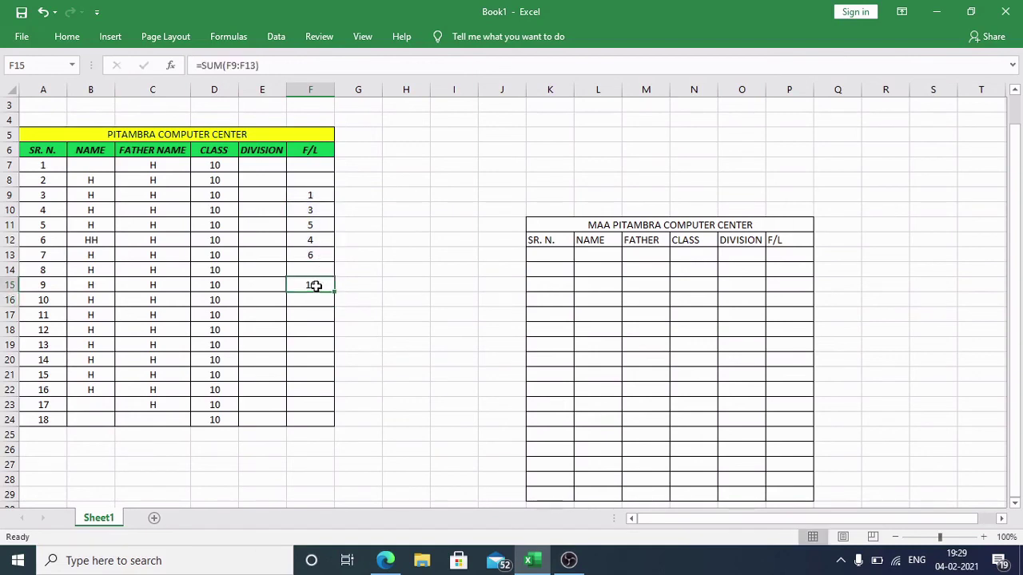
{"action": "double_click", "coordinate": [317, 287]}
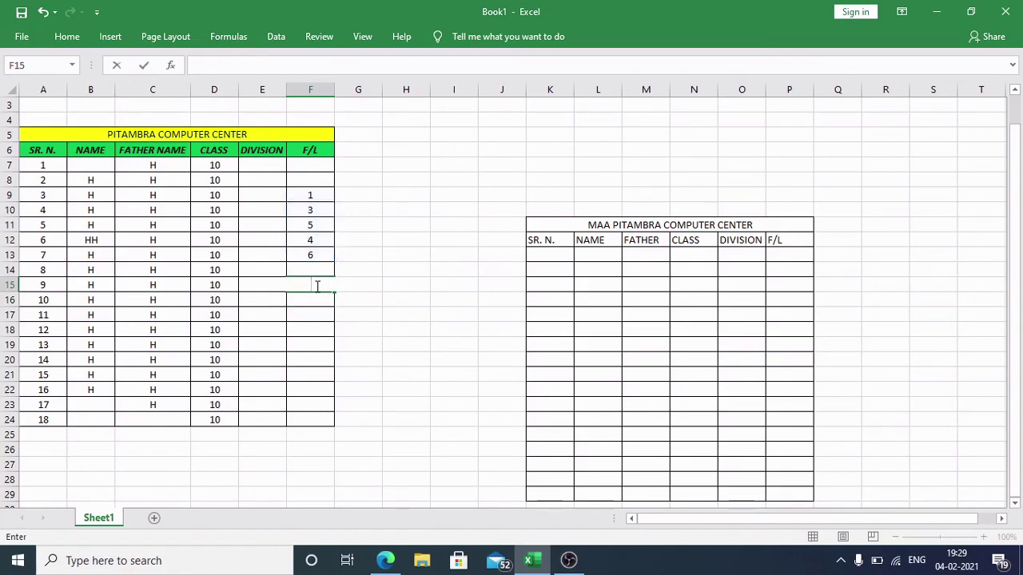
{"action": "type", "text": "="}
{"action": "left_click", "coordinate": [319, 192]}
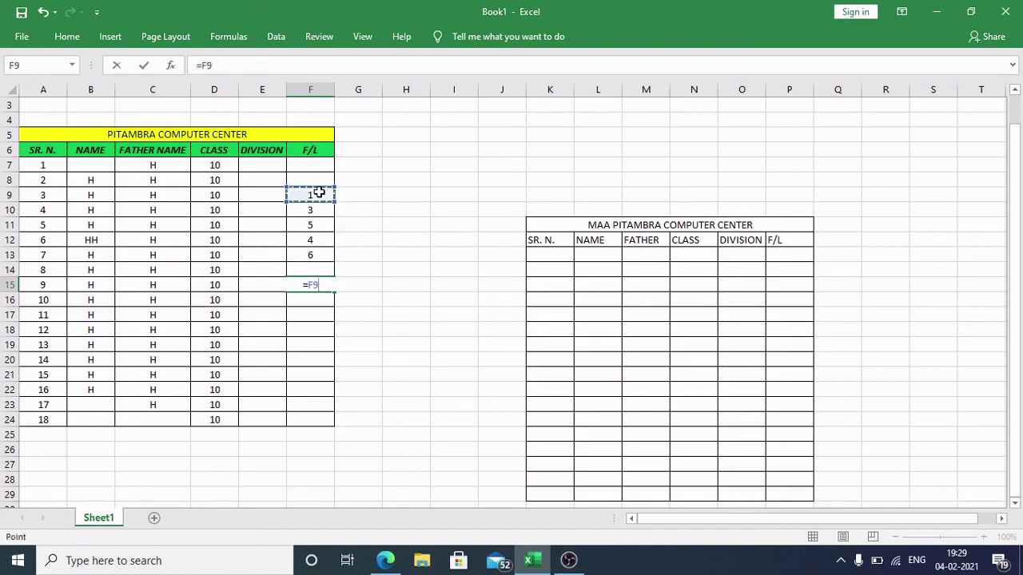
{"action": "type", "text": "+"}
{"action": "key", "text": "Down"}
{"action": "key", "text": "Up"}
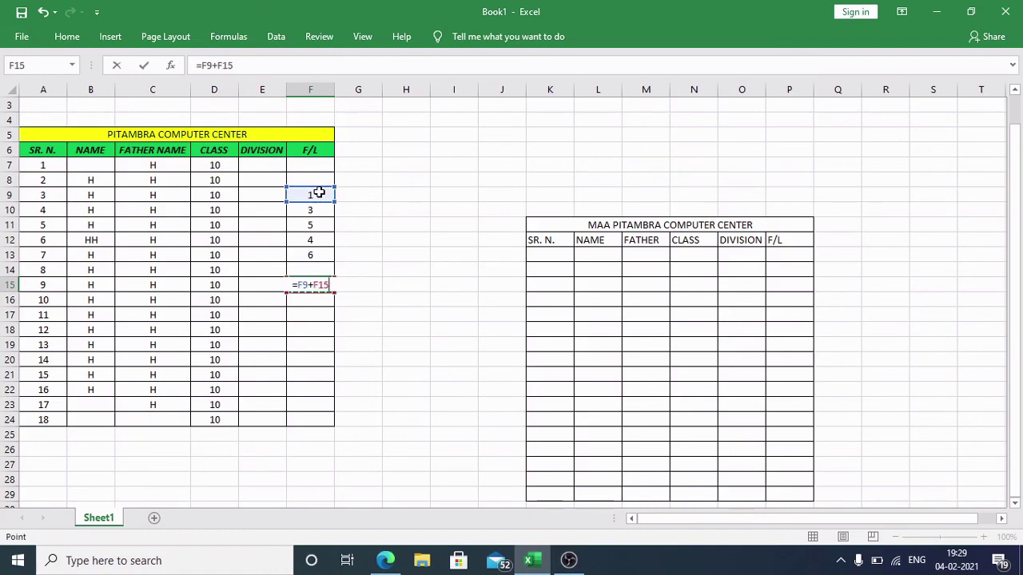
{"action": "key", "text": "BackSpace"}
{"action": "key", "text": "BackSpace"}
{"action": "key", "text": "BackSpace"}
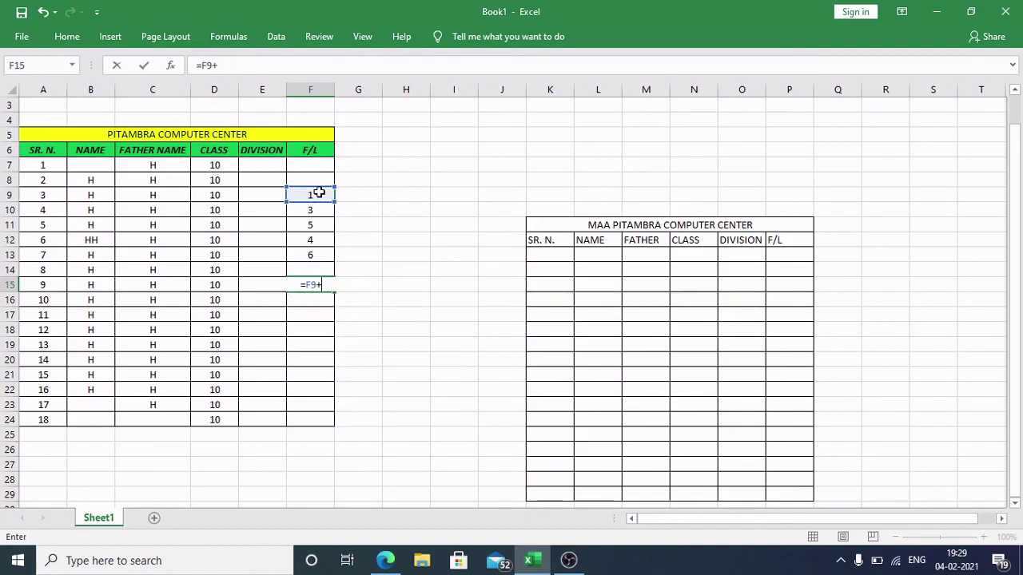
{"action": "left_click", "coordinate": [310, 212]}
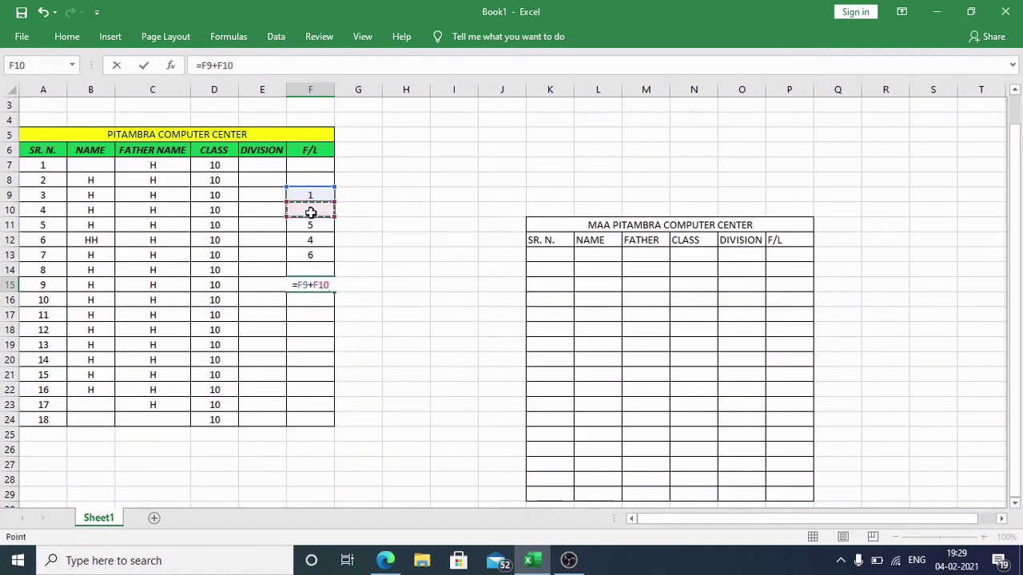
{"action": "type", "text": "+"}
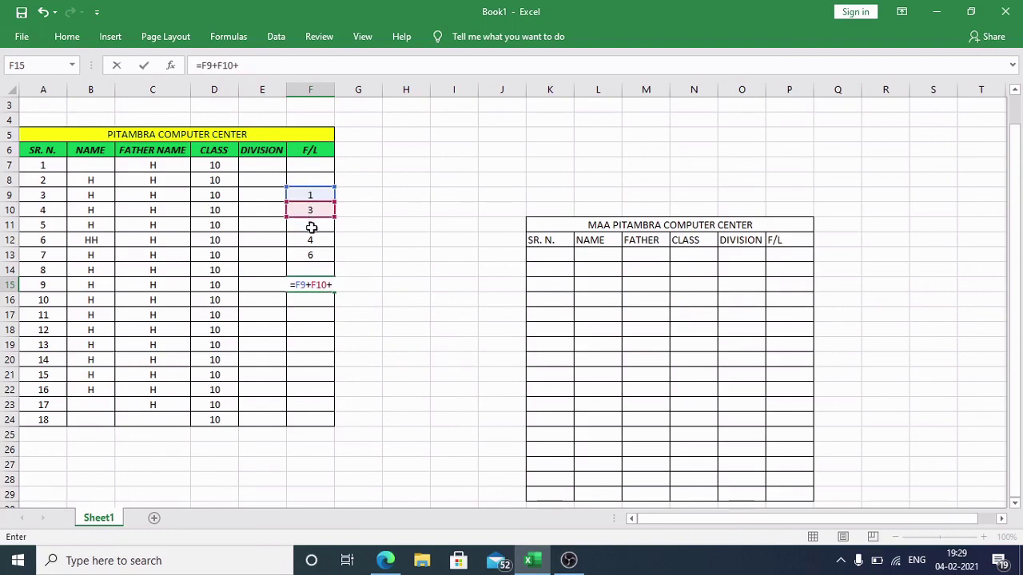
{"action": "left_click", "coordinate": [311, 226]}
{"action": "type", "text": "+"}
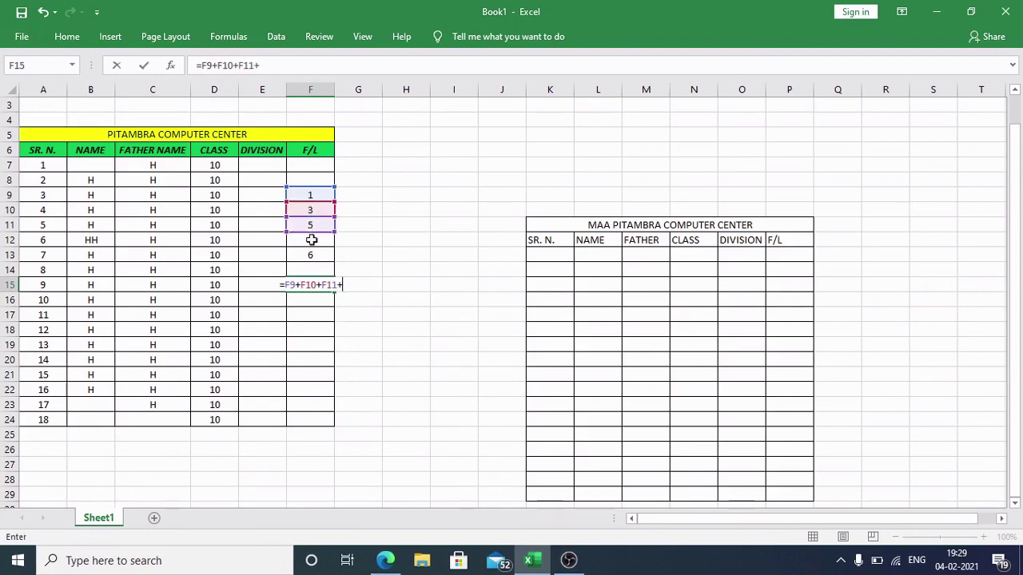
{"action": "left_click", "coordinate": [311, 240]}
{"action": "type", "text": "+"}
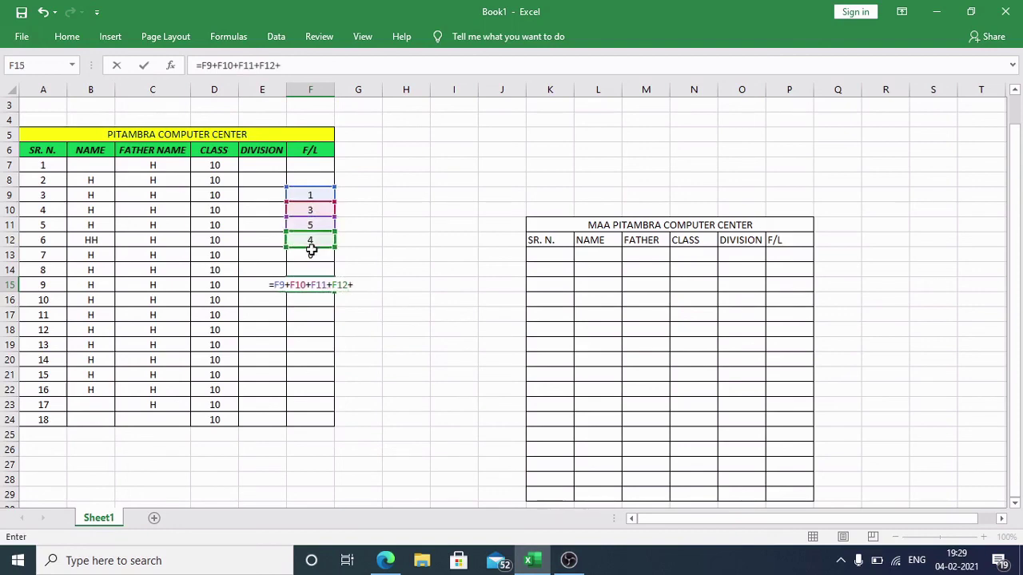
{"action": "left_click", "coordinate": [311, 255]}
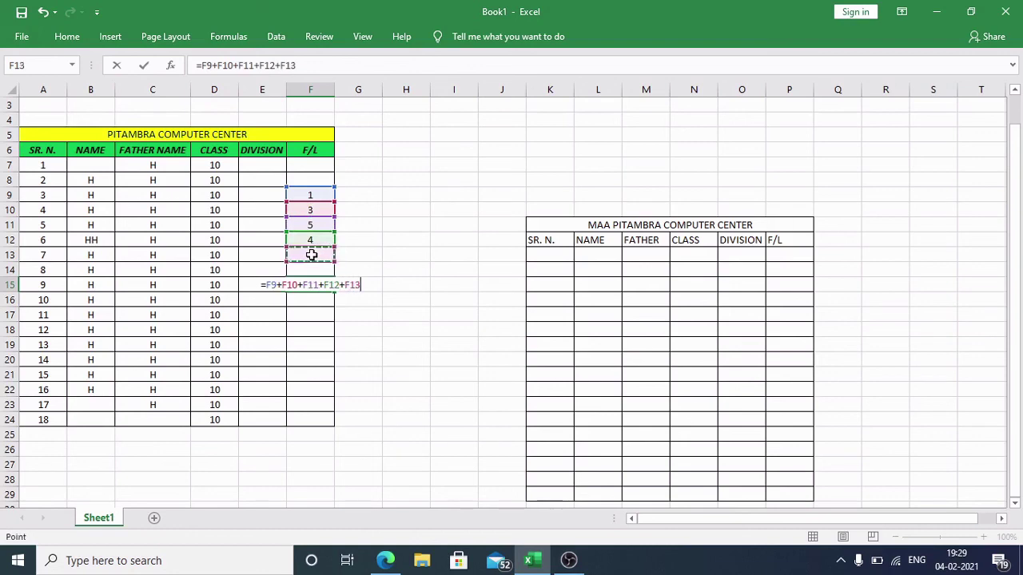
{"action": "key", "text": "Return"}
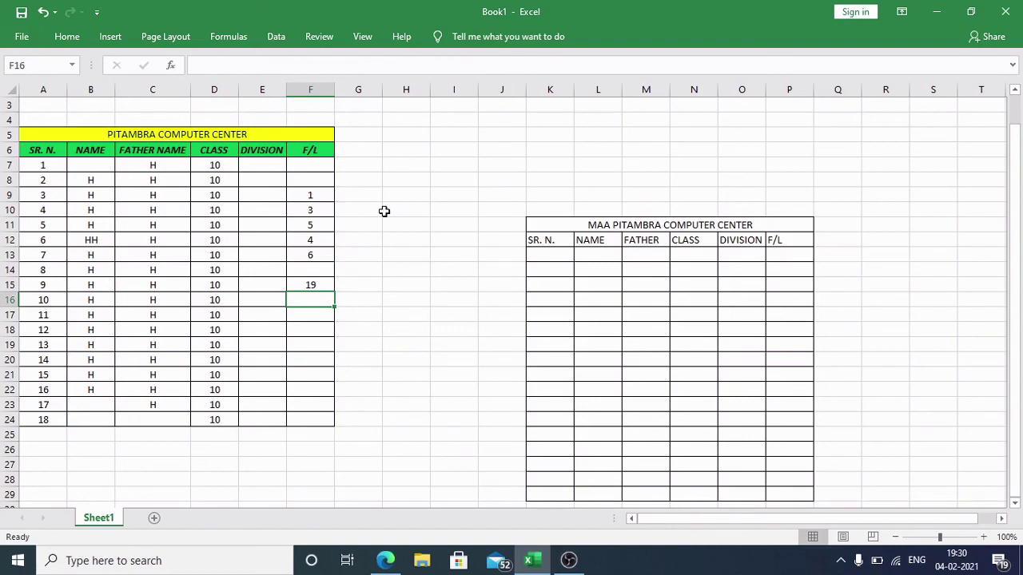
- Enter the number 19 in the empty cell I7
{"action": "left_click", "coordinate": [438, 163]}
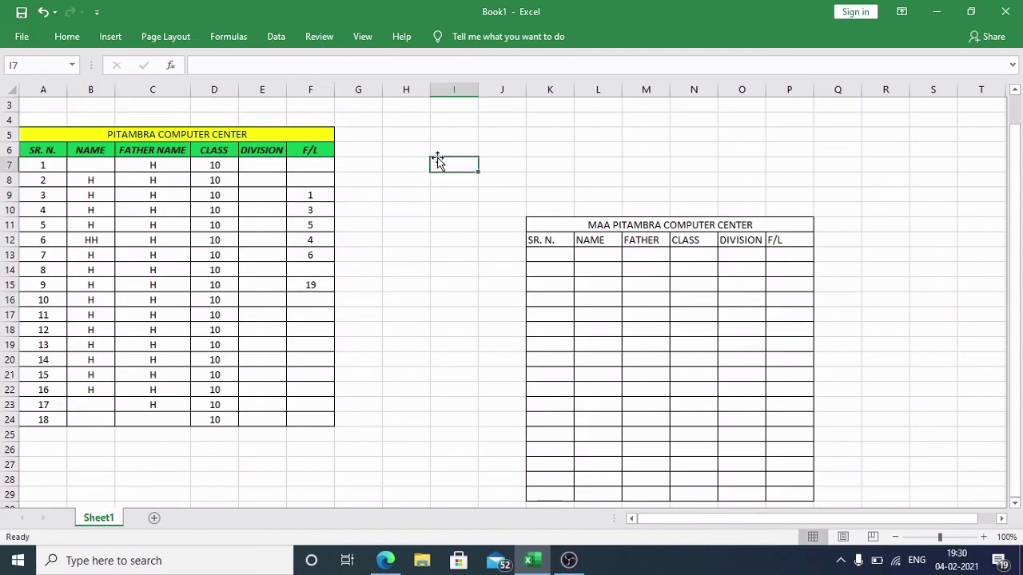
{"action": "type", "text": "1"}
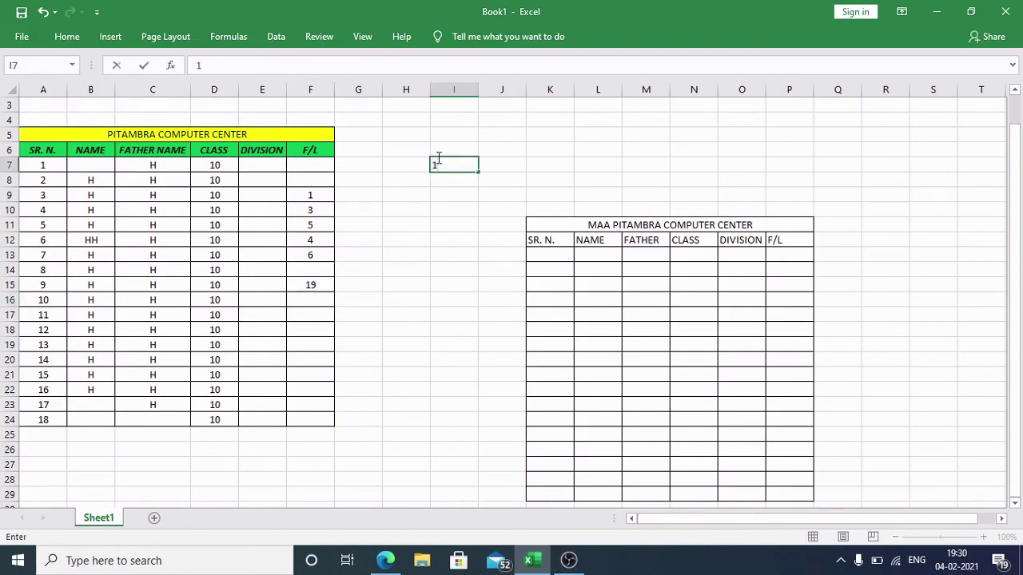
{"action": "type", "text": "9"}
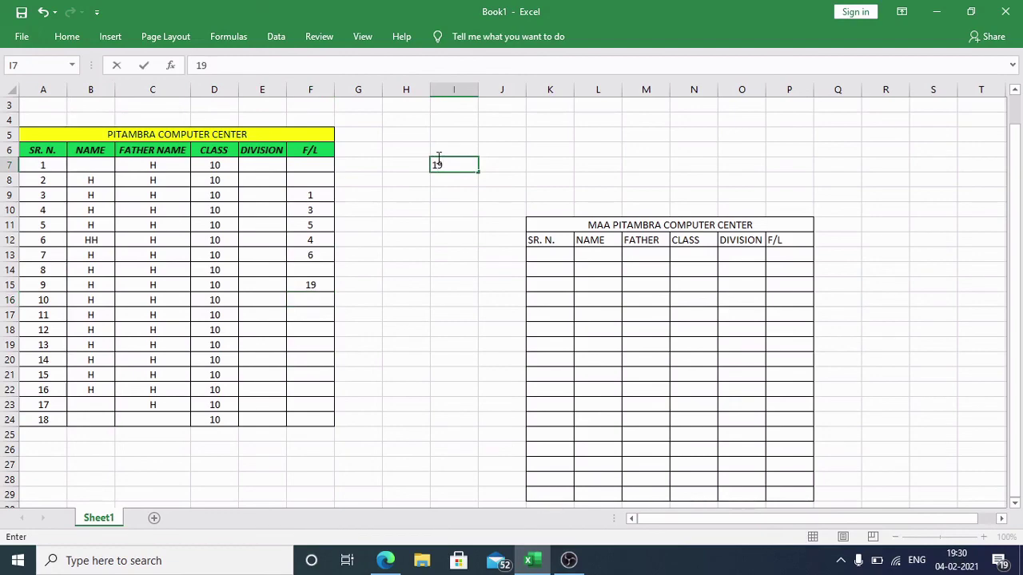